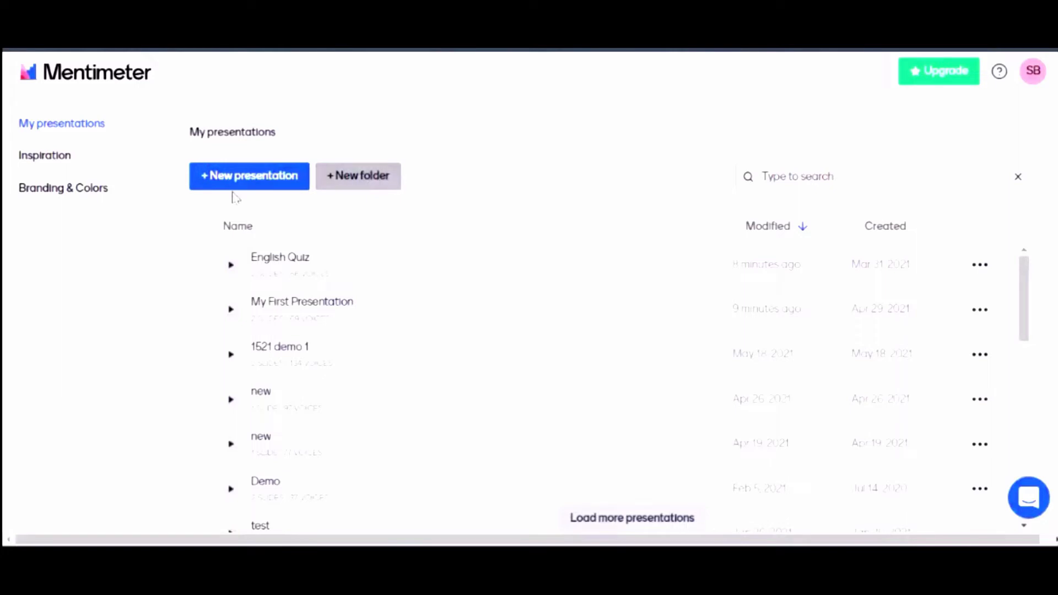
# Step: Create a new presentation named "Assam"
pyautogui.click(245, 184)
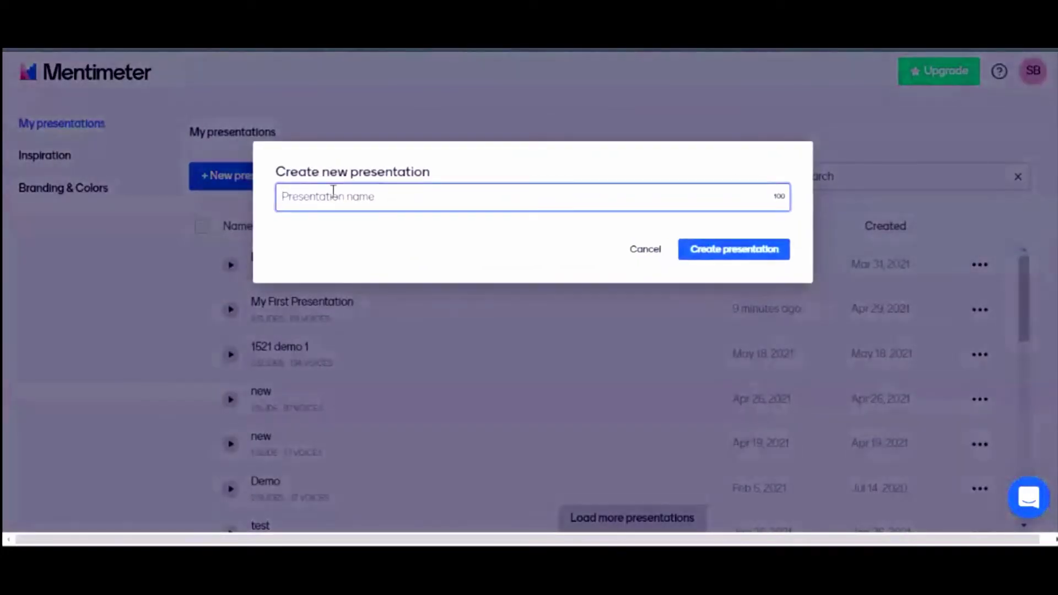
pyautogui.write('A')
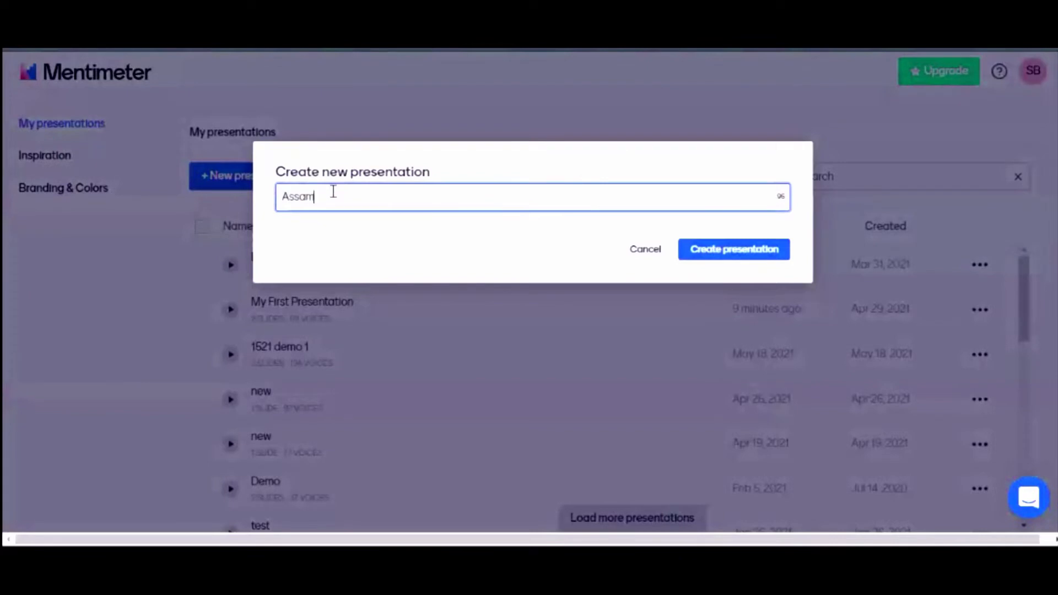
pyautogui.write('ssam')
pyautogui.click(736, 252)
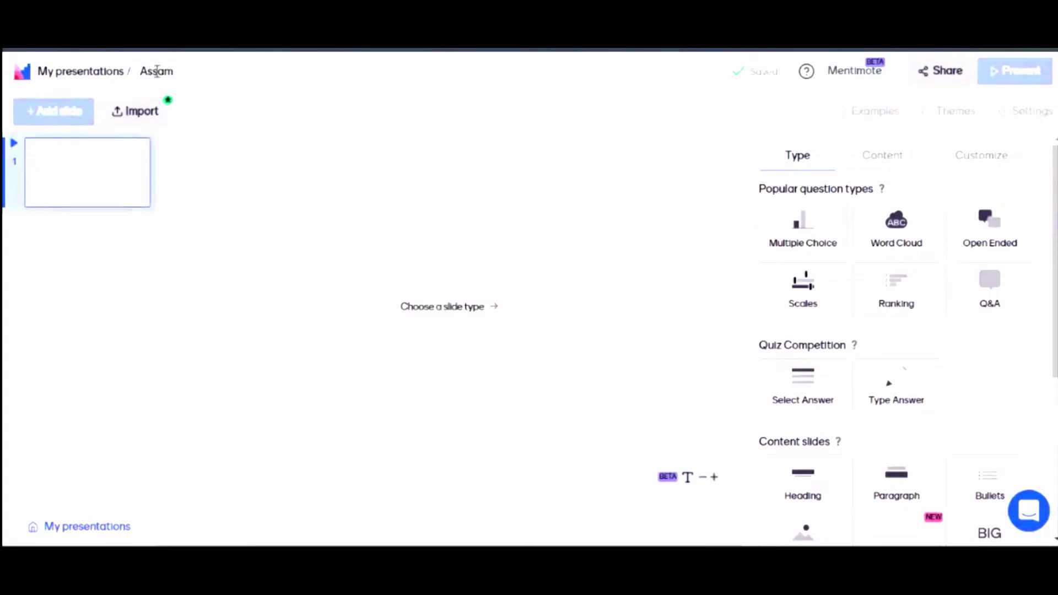
pyautogui.click(256, 70)
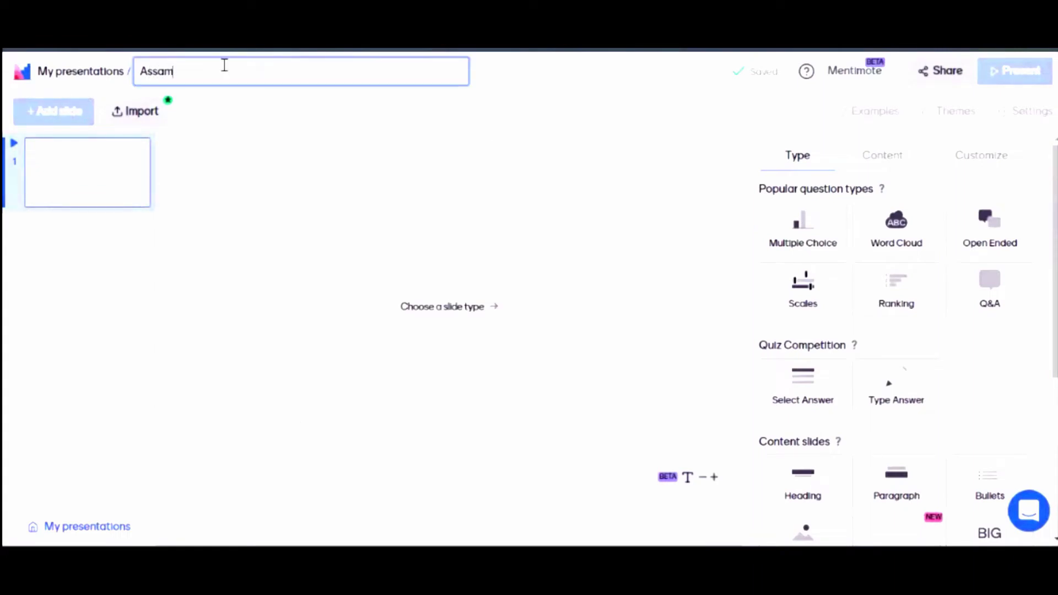
pyautogui.moveTo(225, 65); pyautogui.dragTo(107, 68)
pyautogui.click(153, 238)
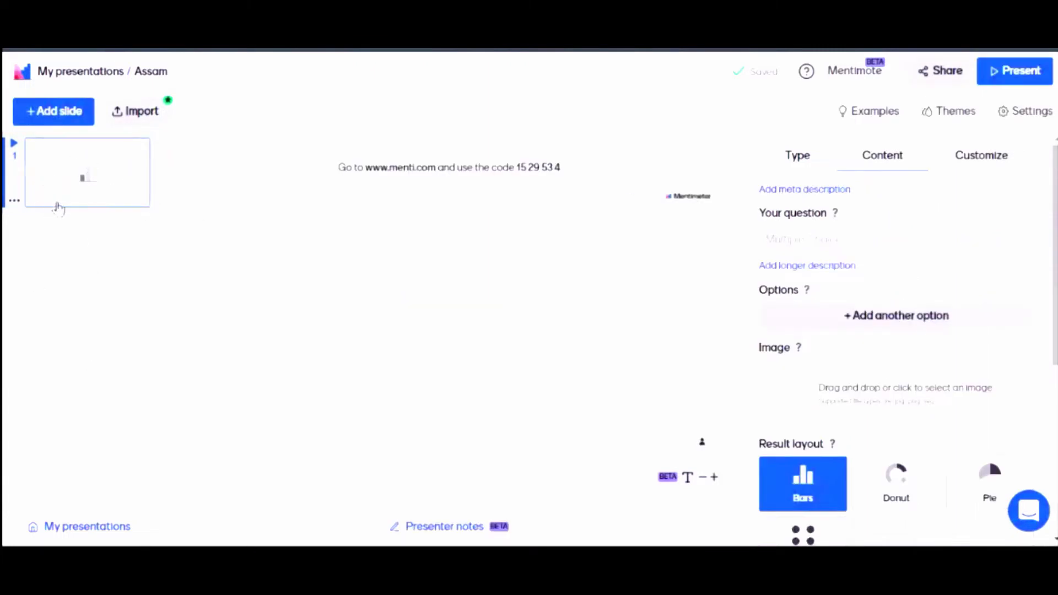
# Step: Try the Multiple Choice, Heading and Scales slide types on the first slide
pyautogui.click(796, 157)
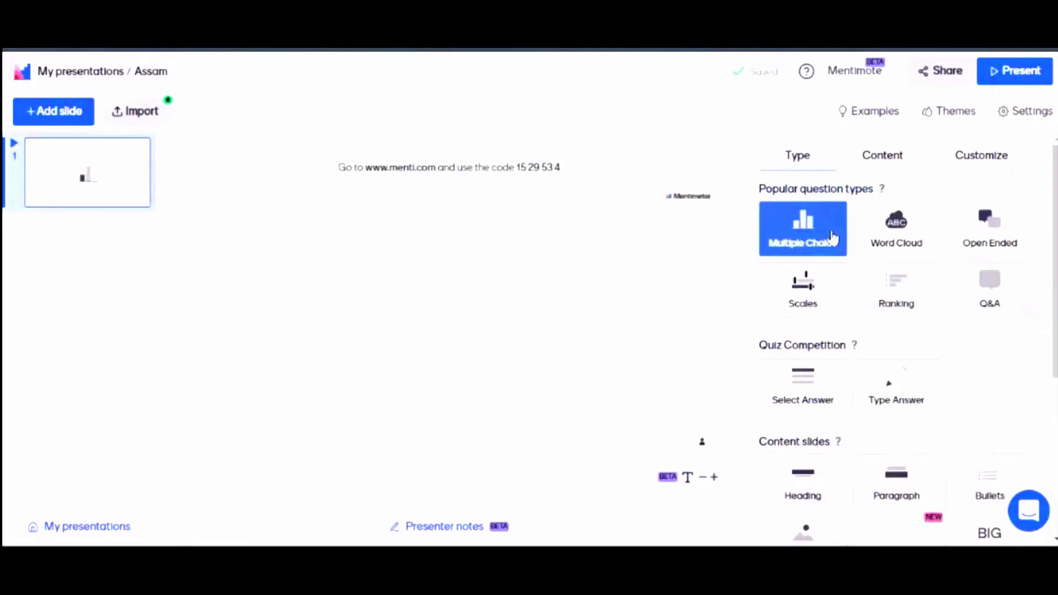
pyautogui.click(816, 243)
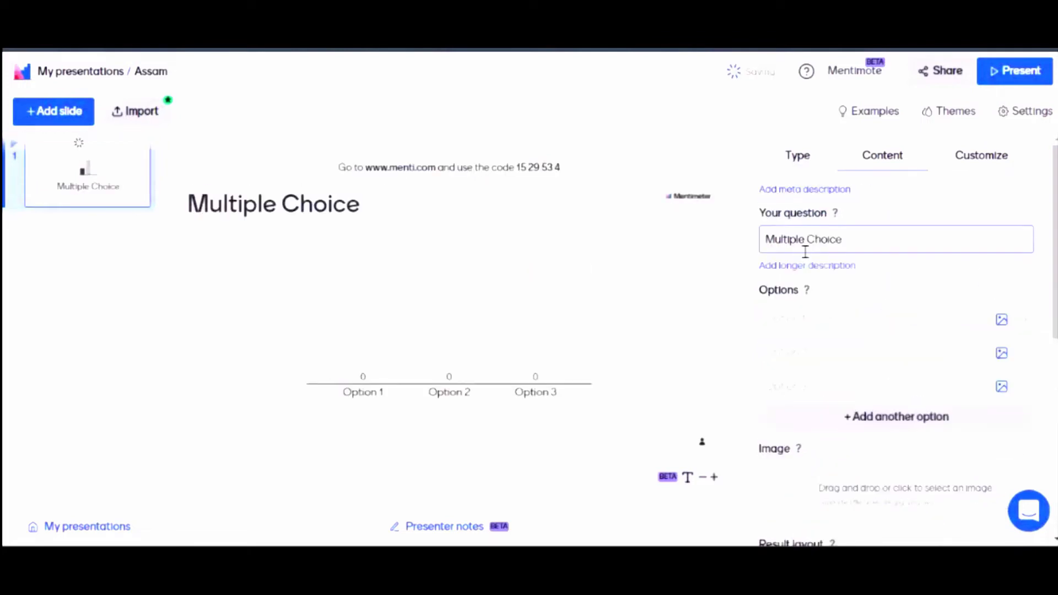
pyautogui.click(799, 164)
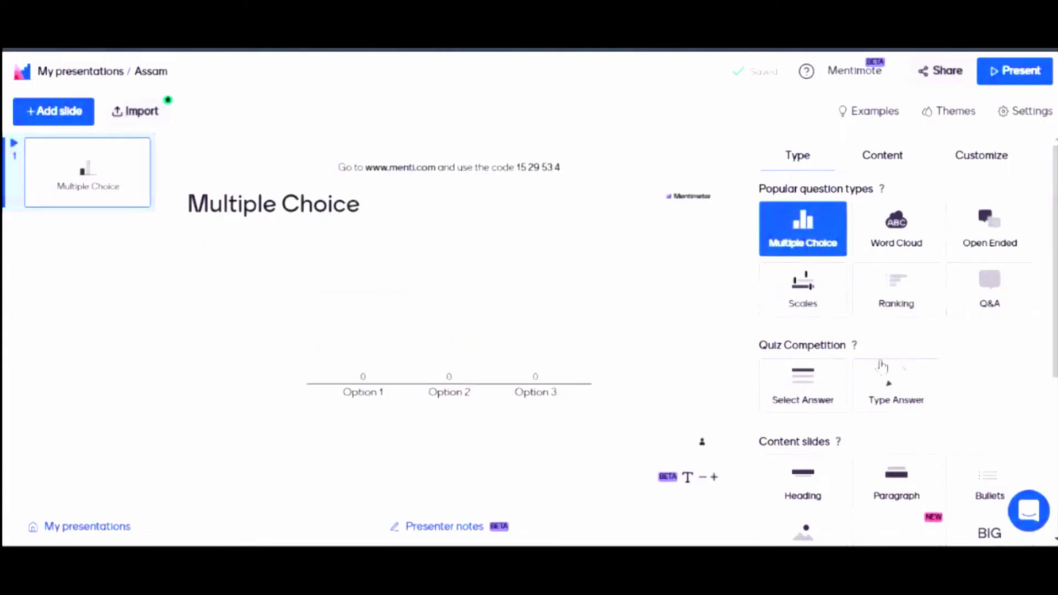
pyautogui.scroll(-1, 881, 370)
pyautogui.click(810, 402)
pyautogui.click(797, 156)
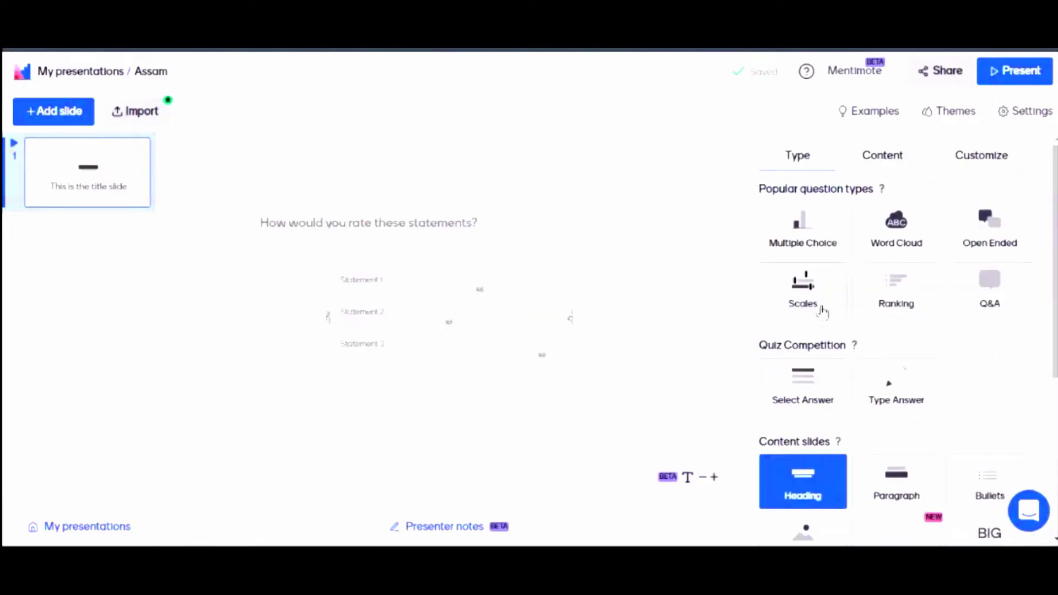
pyautogui.click(808, 295)
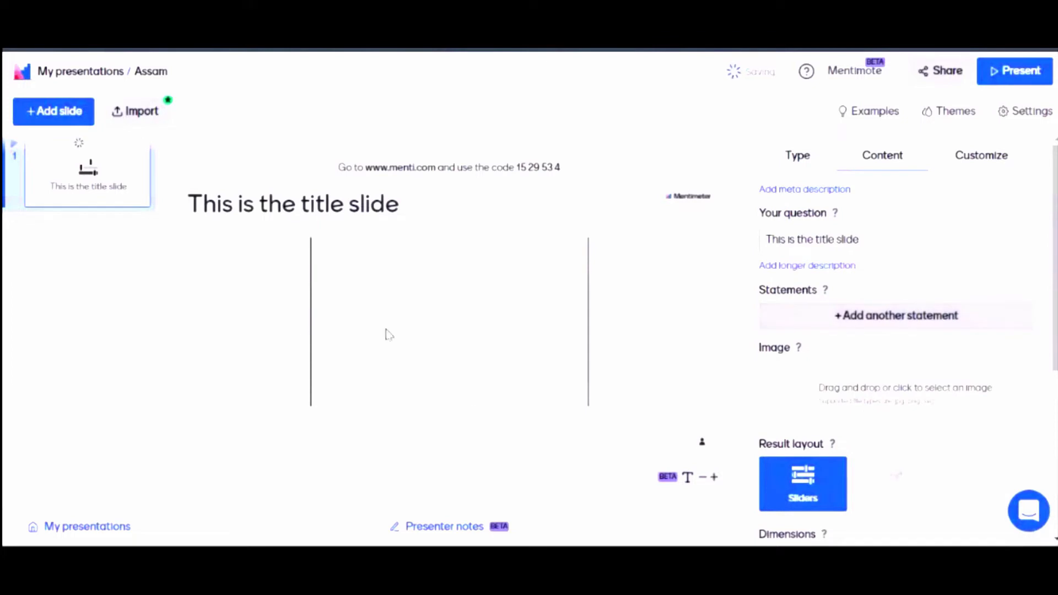
# Step: Switch the slide to the Ranking type and add two items to it
pyautogui.click(820, 166)
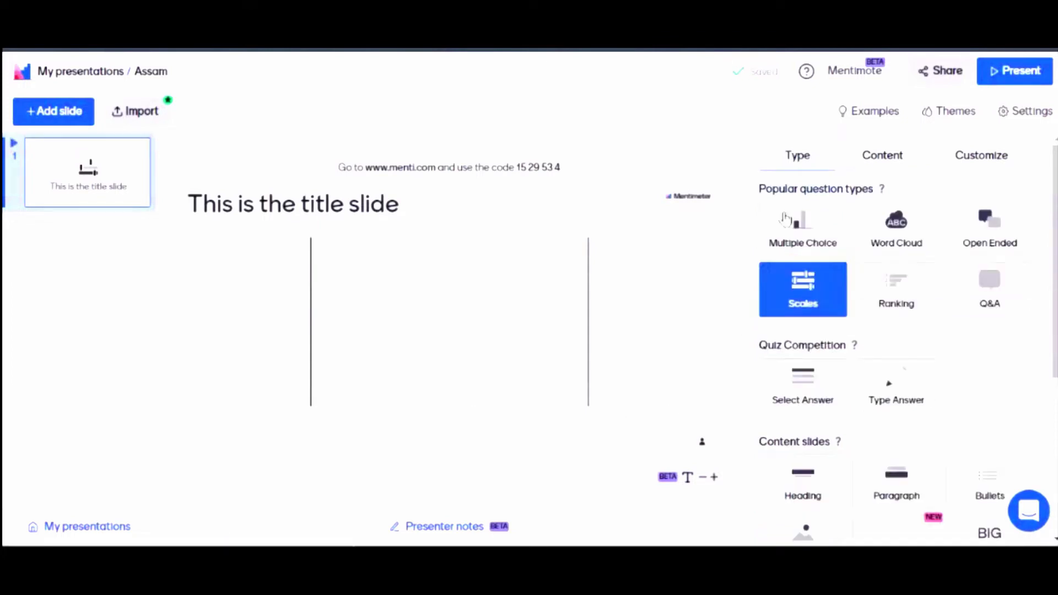
pyautogui.click(899, 293)
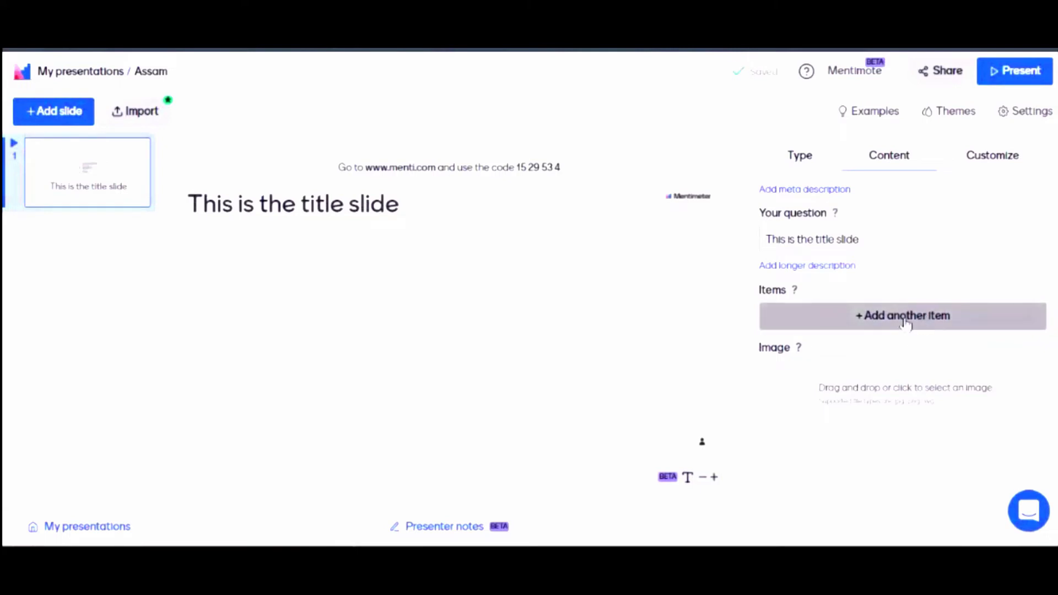
pyautogui.click(924, 323)
pyautogui.click(879, 343)
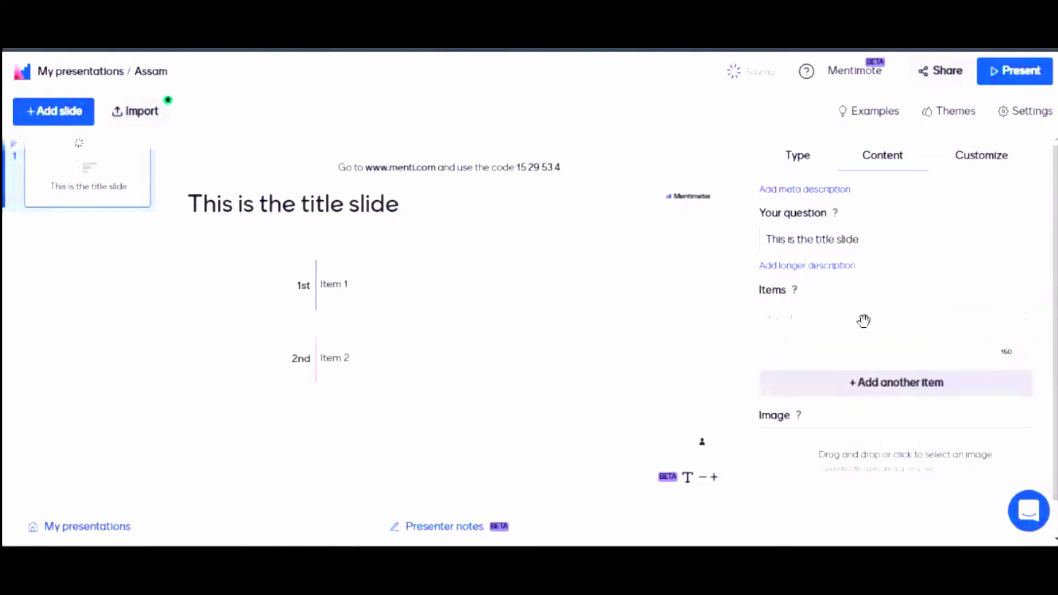
# Step: Change the slide to Multiple Choice and set its question to "Identify Kareng Ghar of Assam"
pyautogui.click(797, 155)
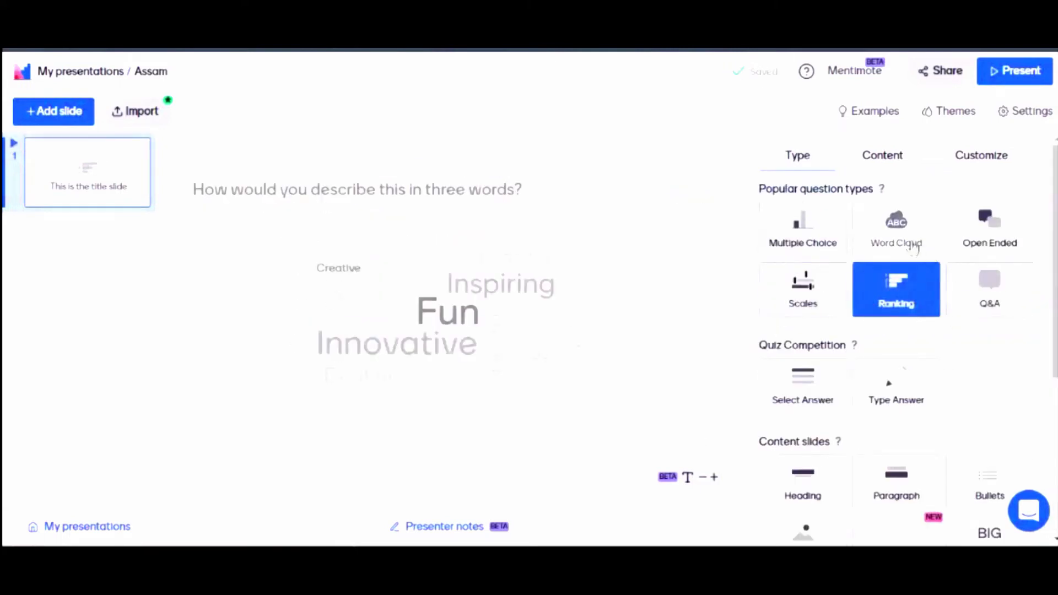
pyautogui.click(814, 233)
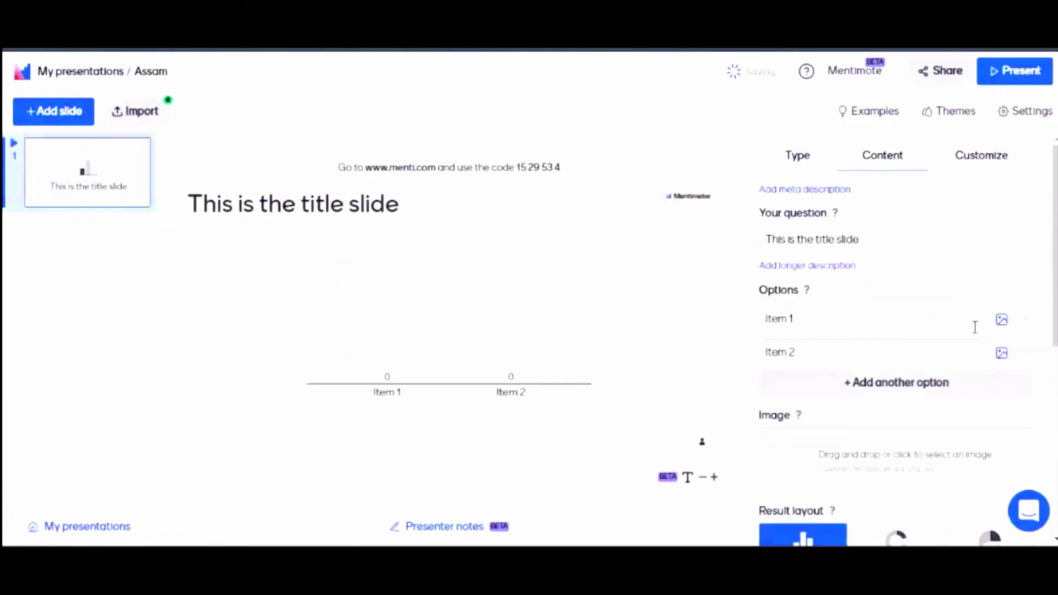
pyautogui.click(977, 242)
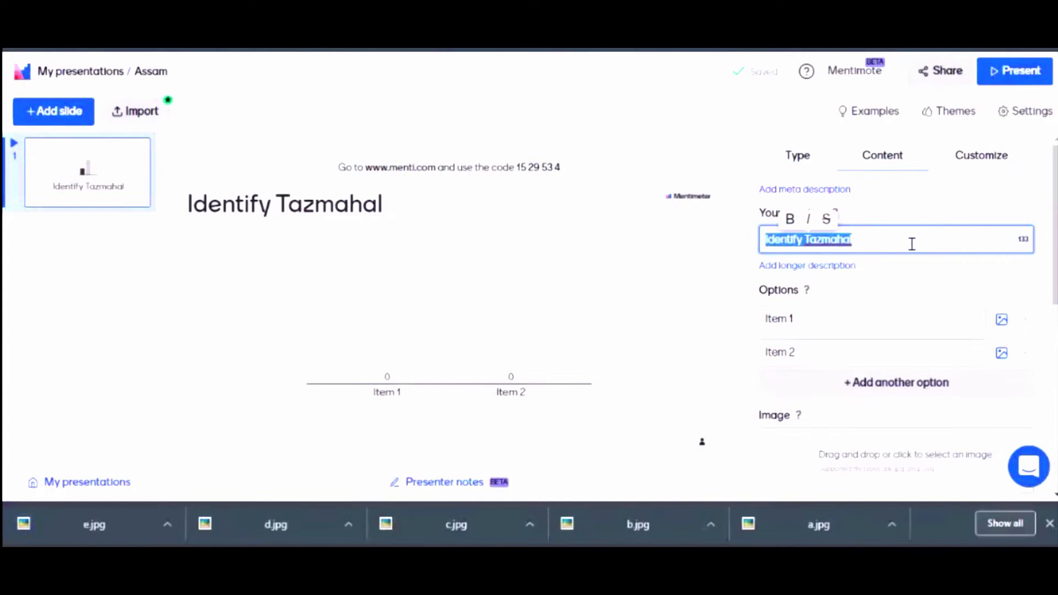
pyautogui.moveTo(911, 238); pyautogui.dragTo(814, 238)
pyautogui.write('Kareng Ghar of Assam')
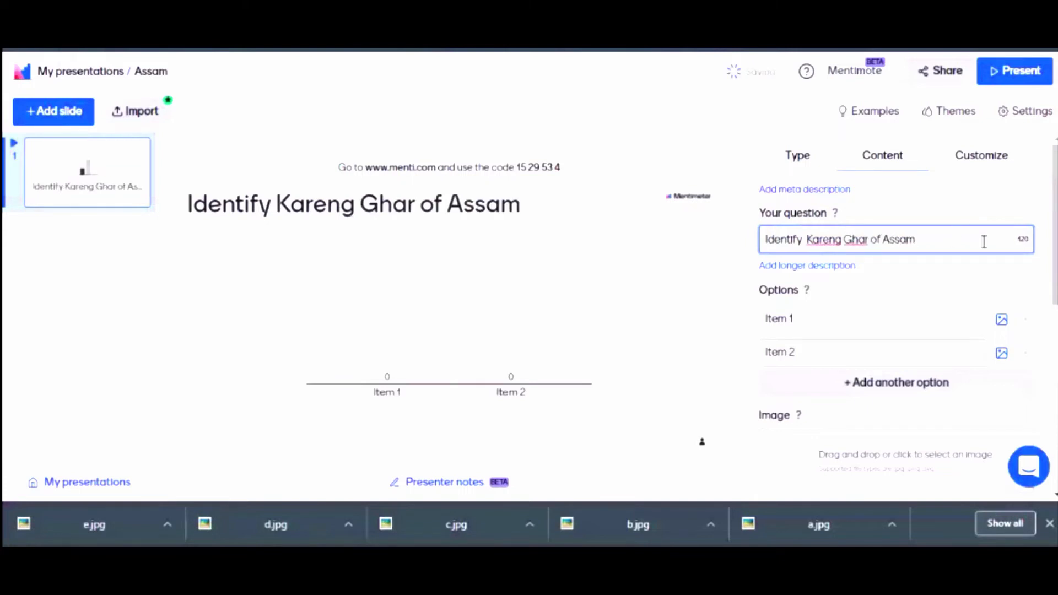
# Step: Rename the first two answer options A and B
pyautogui.click(864, 319)
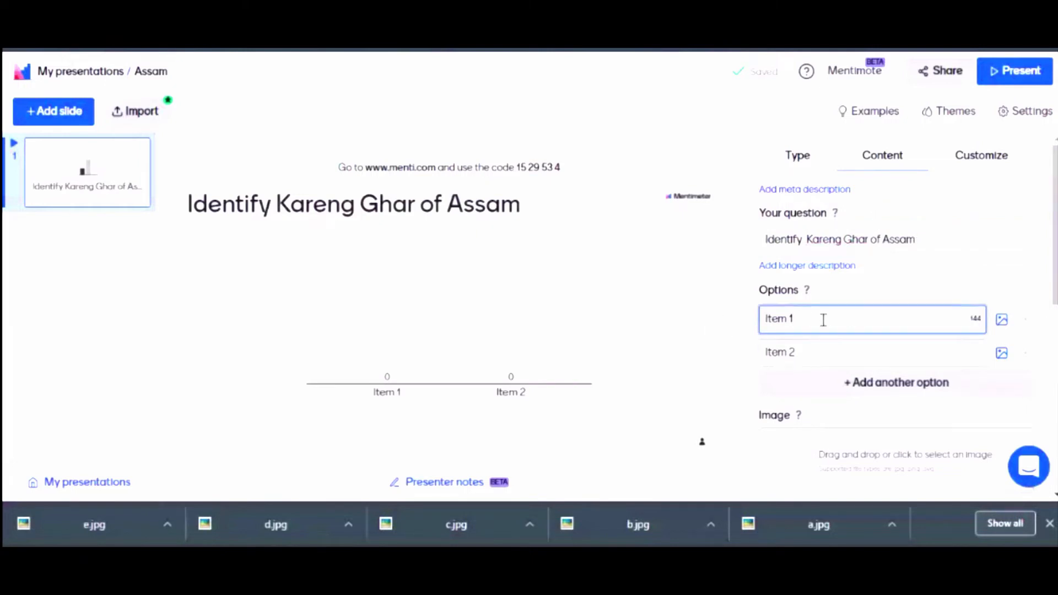
pyautogui.hotkey('ctrl', 'a')
pyautogui.write('A')
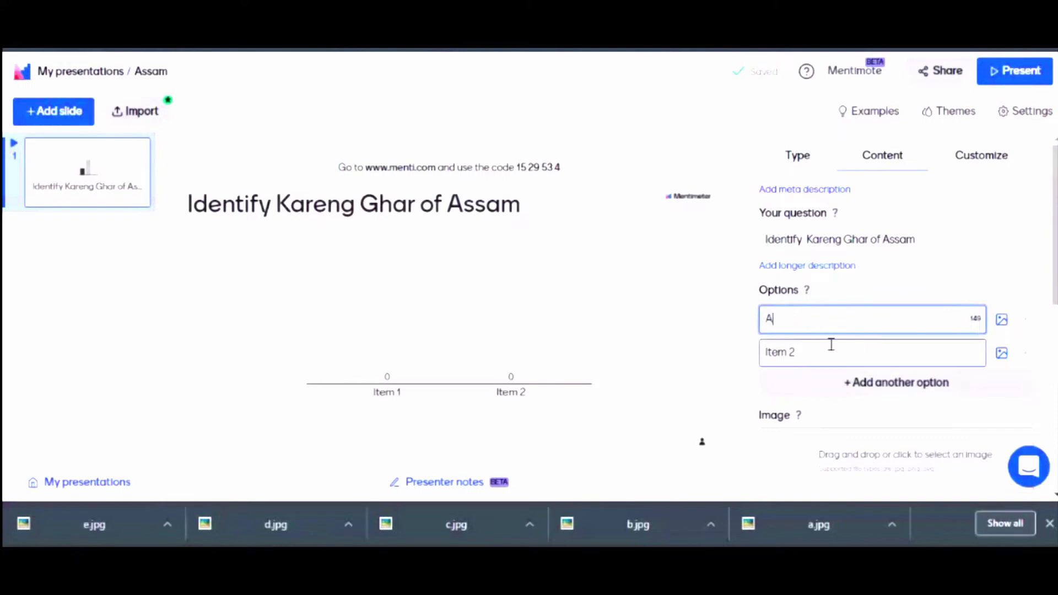
pyautogui.press('Tab')
pyautogui.write('B')
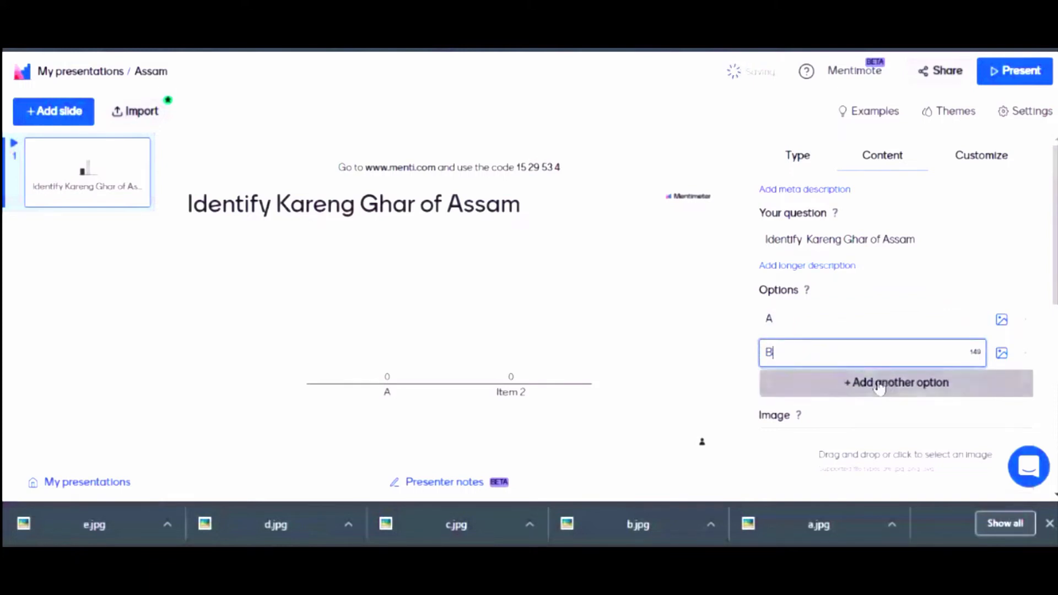
# Step: Add three more answer options named C, D and E
pyautogui.click(803, 386)
pyautogui.write('C')
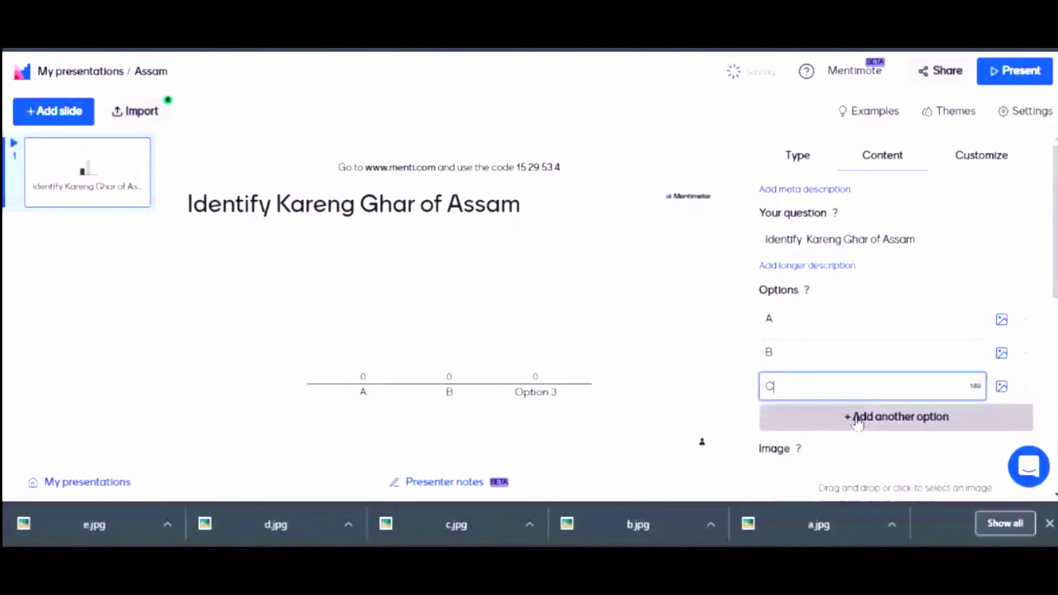
pyautogui.click(859, 417)
pyautogui.click(879, 457)
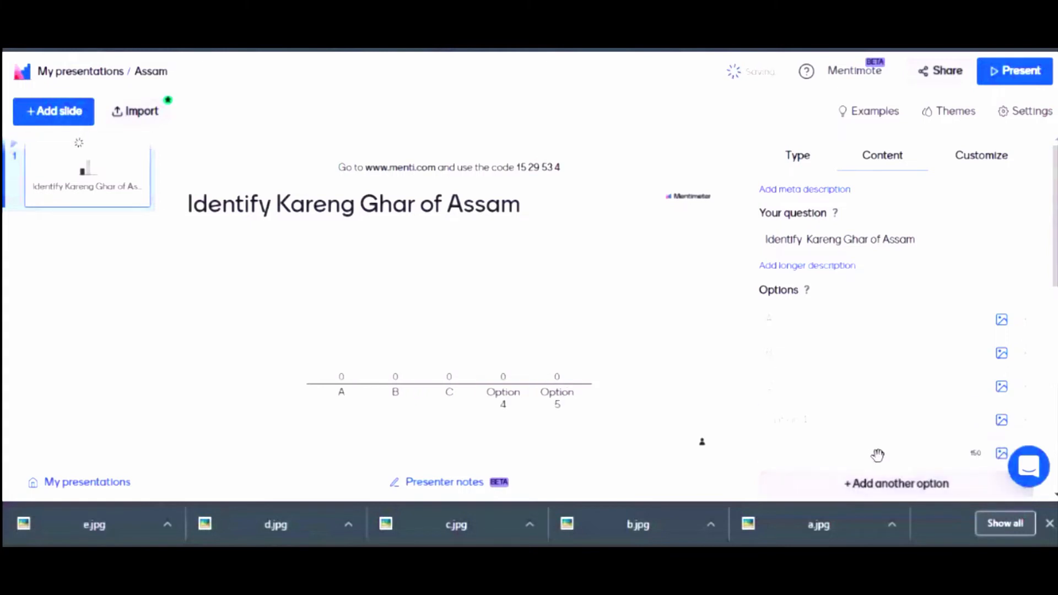
pyautogui.click(766, 420)
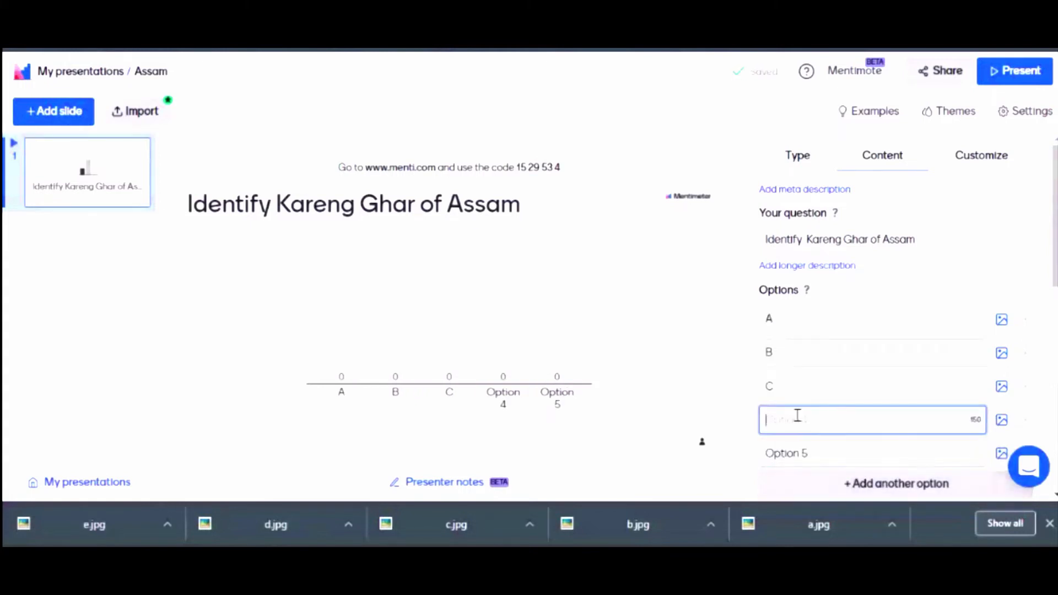
pyautogui.click(820, 452)
pyautogui.write('E')
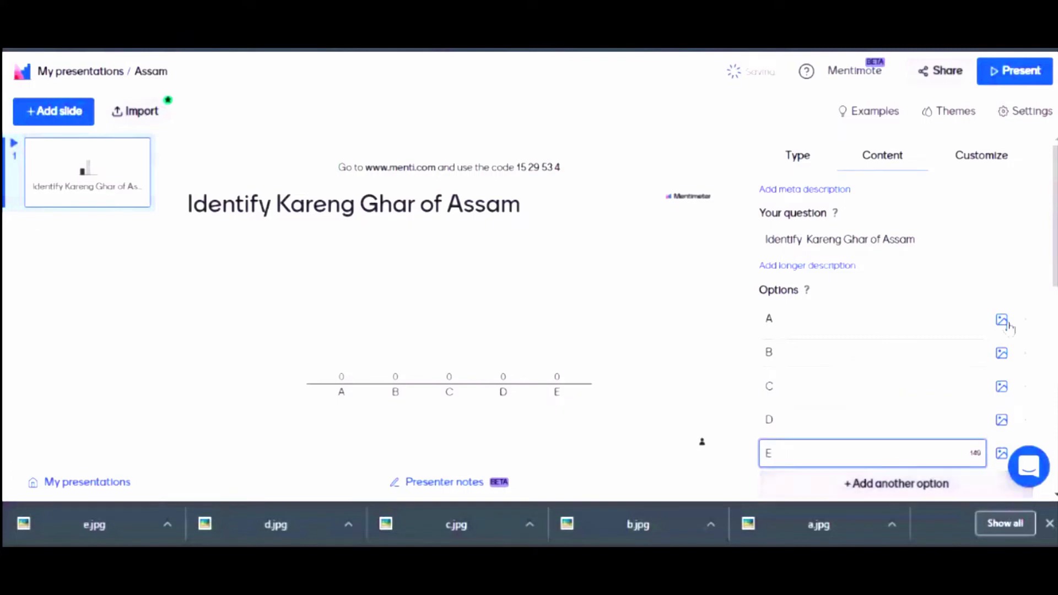
# Step: Upload the brick tower photo to option A and the red fort photo to option B
pyautogui.click(1001, 319)
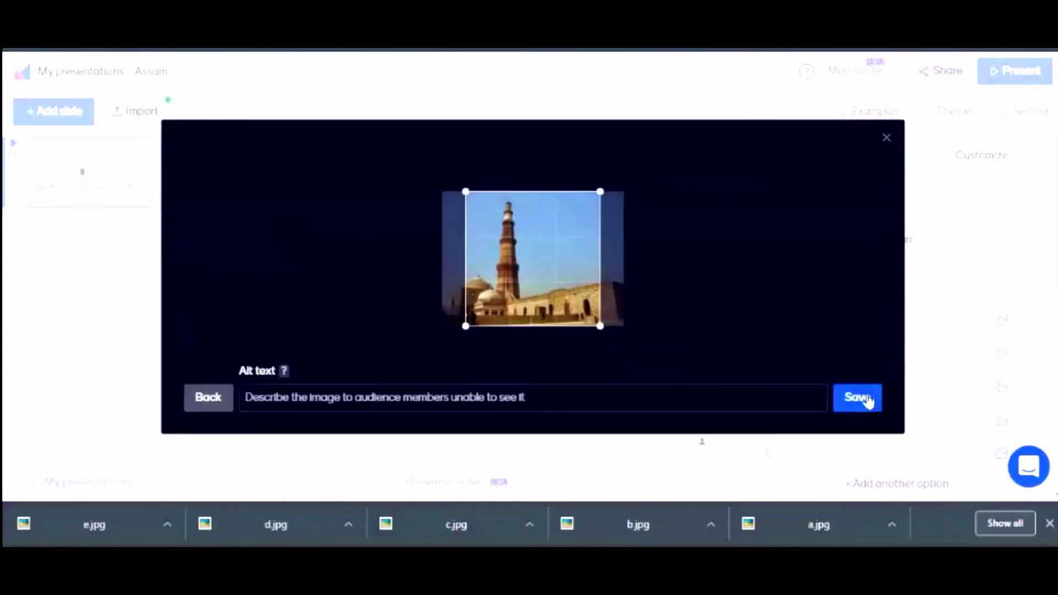
pyautogui.click(873, 407)
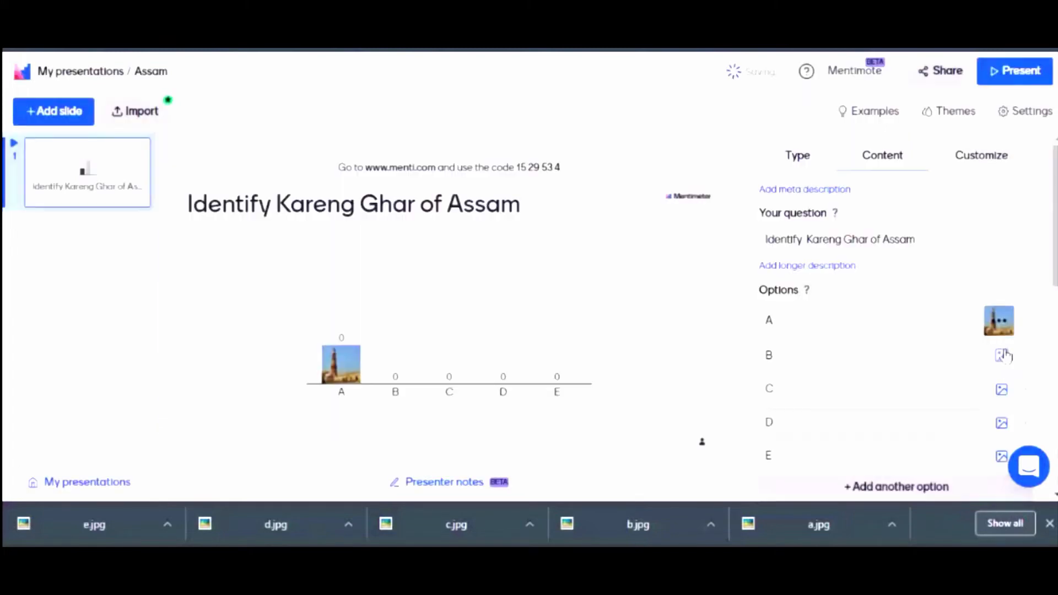
pyautogui.click(1002, 355)
pyautogui.click(883, 413)
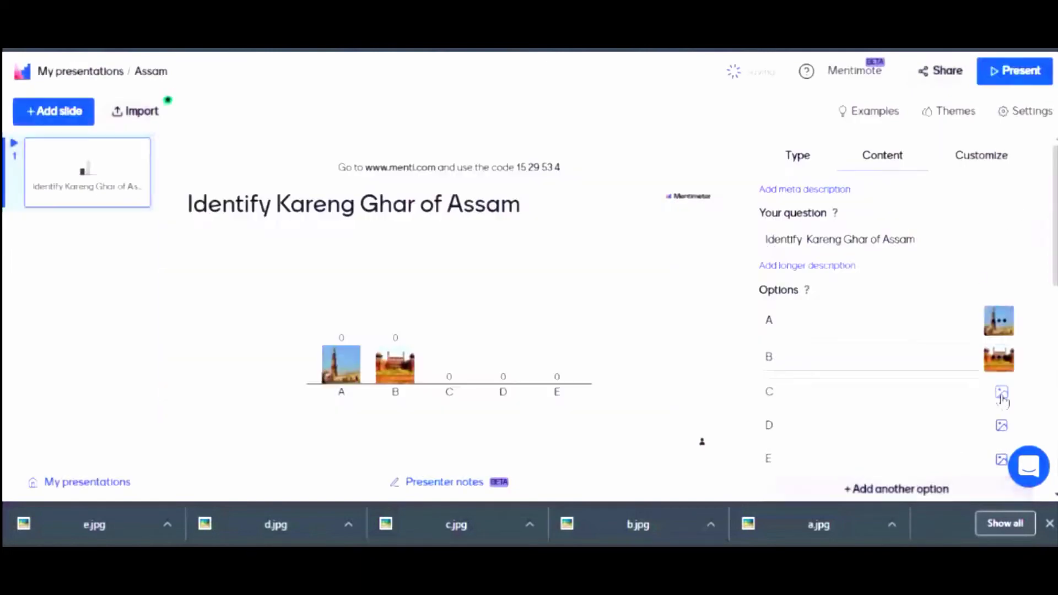
# Step: Upload the palace photo to option C and the white domed mausoleum photo to option D
pyautogui.click(1001, 393)
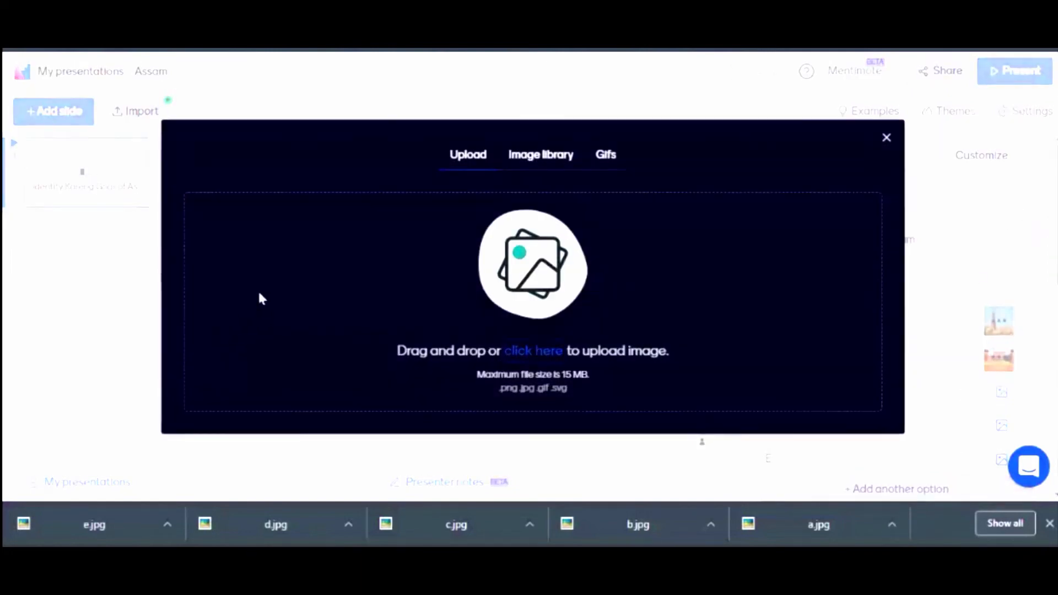
pyautogui.click(941, 500)
pyautogui.click(857, 397)
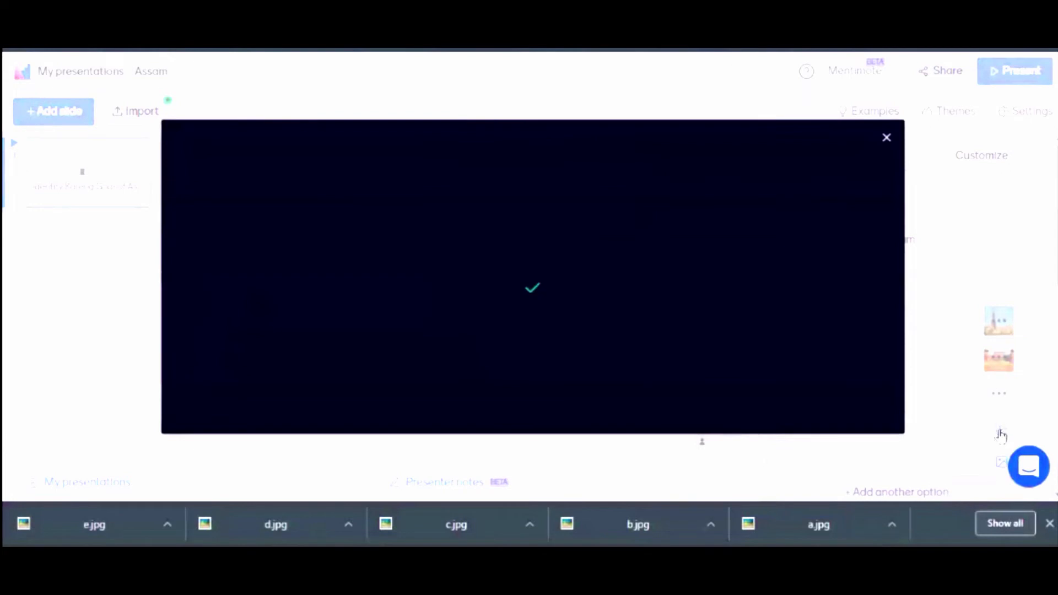
pyautogui.click(1002, 429)
pyautogui.click(534, 351)
pyautogui.click(875, 400)
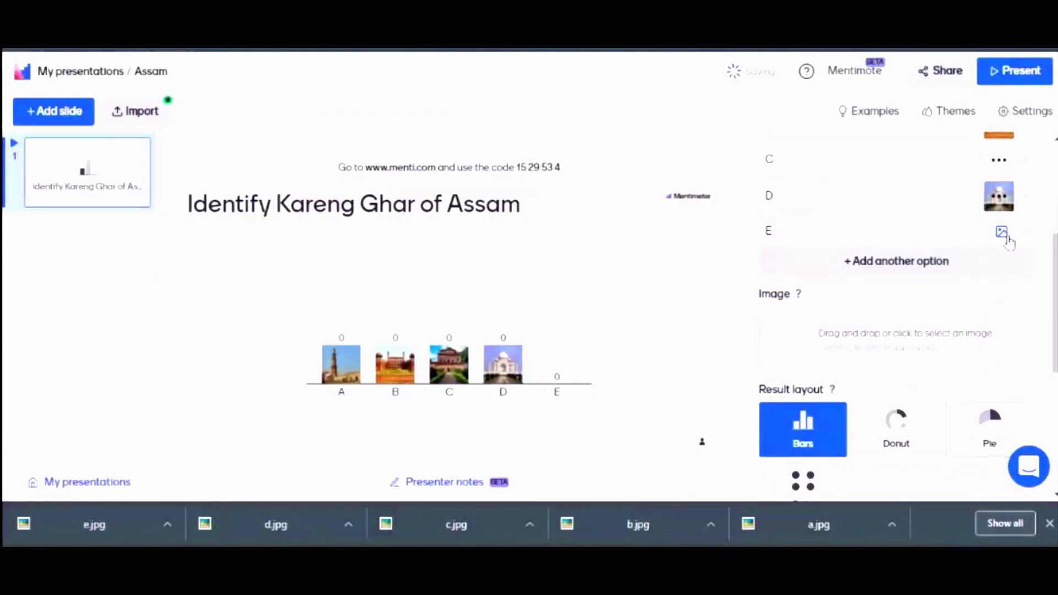
# Step: Upload a.jpg as the image for option E and save it
pyautogui.click(1002, 230)
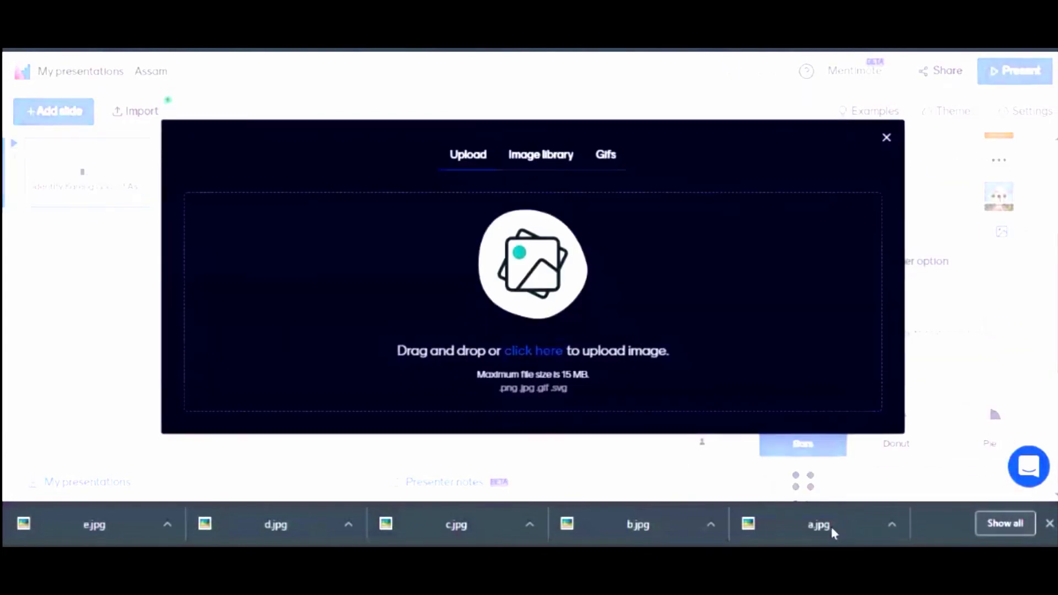
pyautogui.moveTo(831, 527); pyautogui.dragTo(620, 416)
pyautogui.click(857, 397)
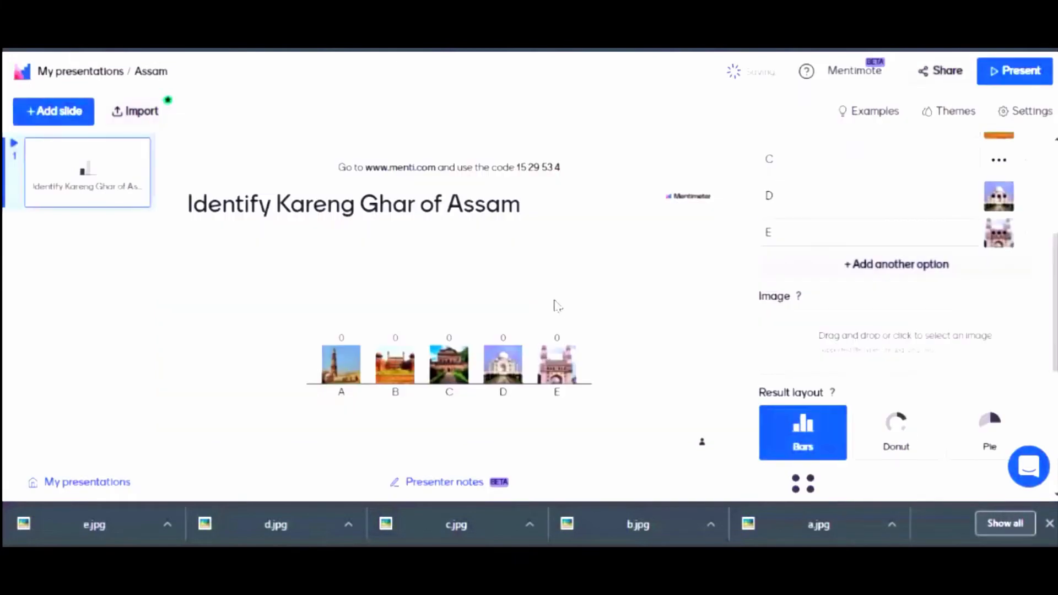
pyautogui.scroll(4, 902, 211)
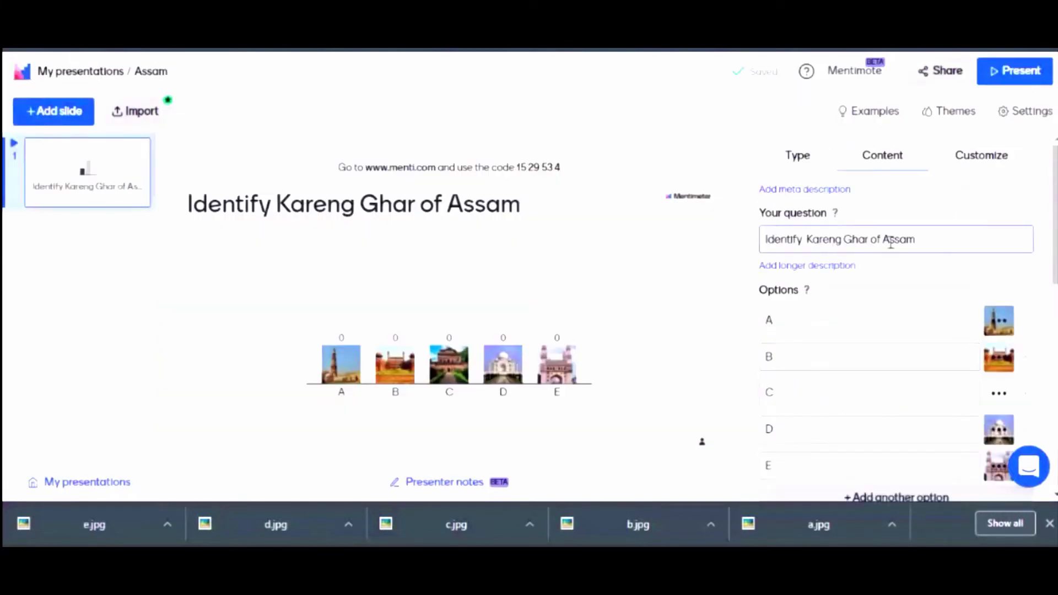
pyautogui.scroll(-1, 872, 315)
pyautogui.scroll(-2, 872, 315)
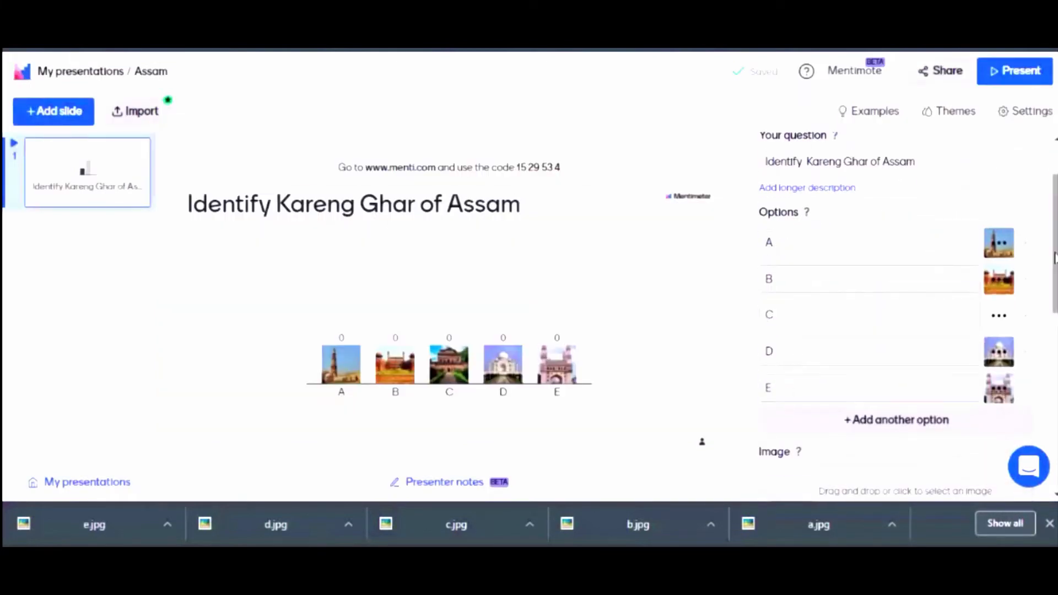
pyautogui.click(998, 319)
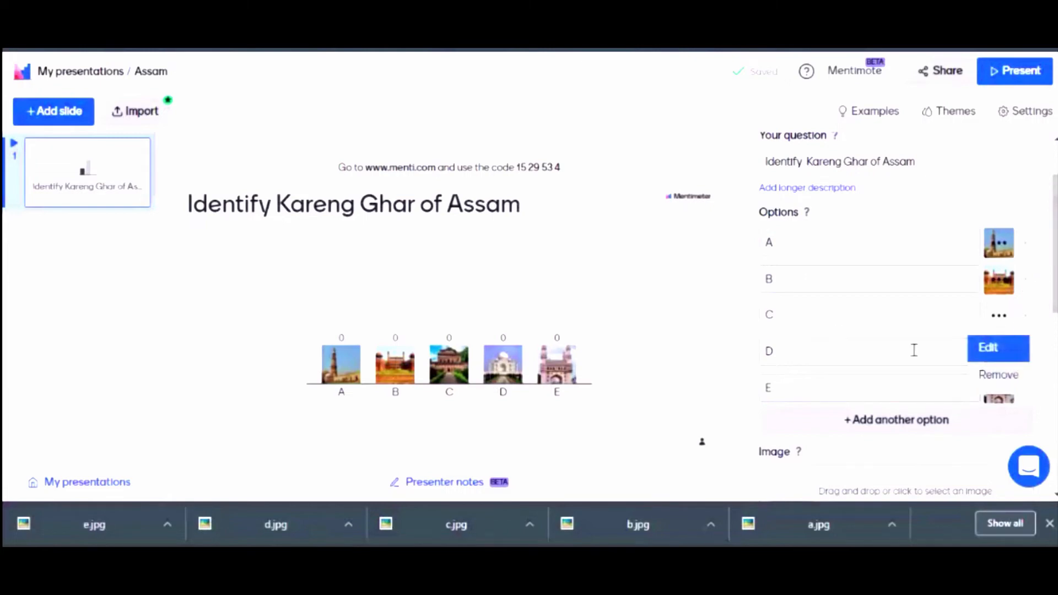
pyautogui.click(962, 197)
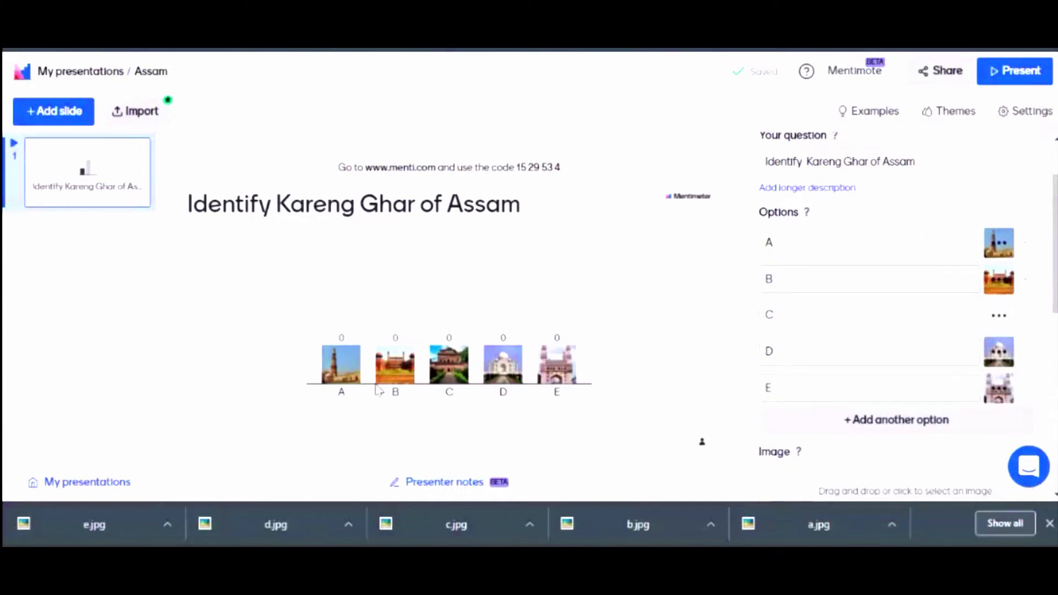
# Step: Enable showing correct answers with option C marked as correct, and display the results in percentage
pyautogui.scroll(-5, 945, 293)
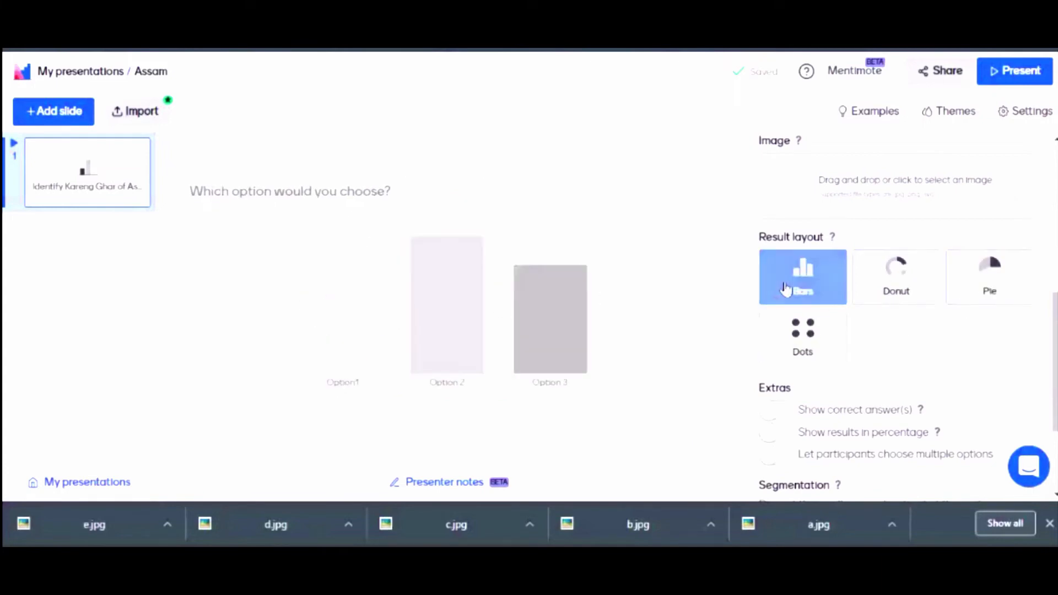
pyautogui.scroll(4, 921, 278)
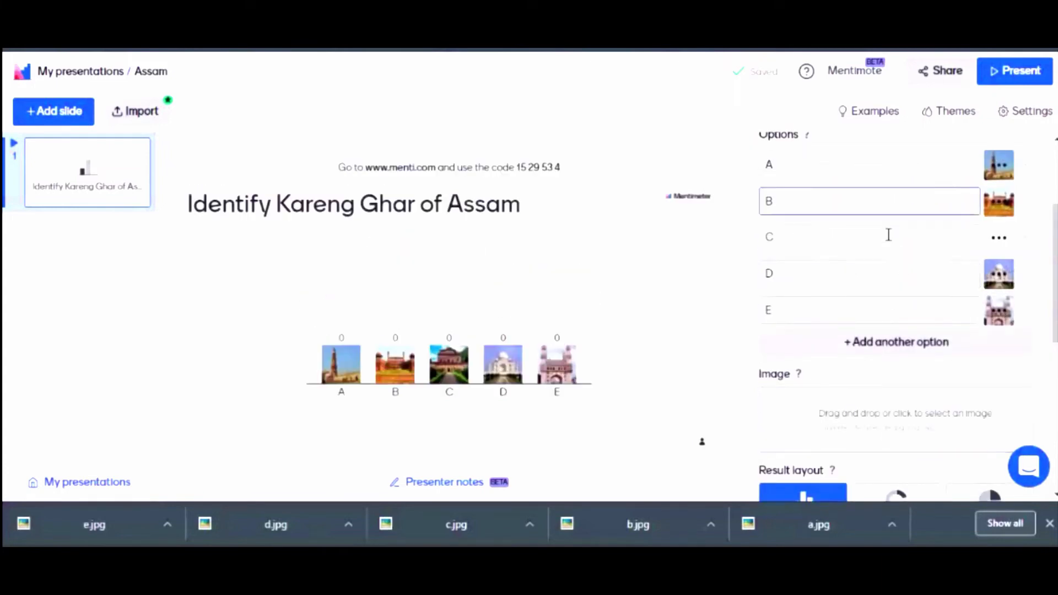
pyautogui.scroll(-5, 888, 234)
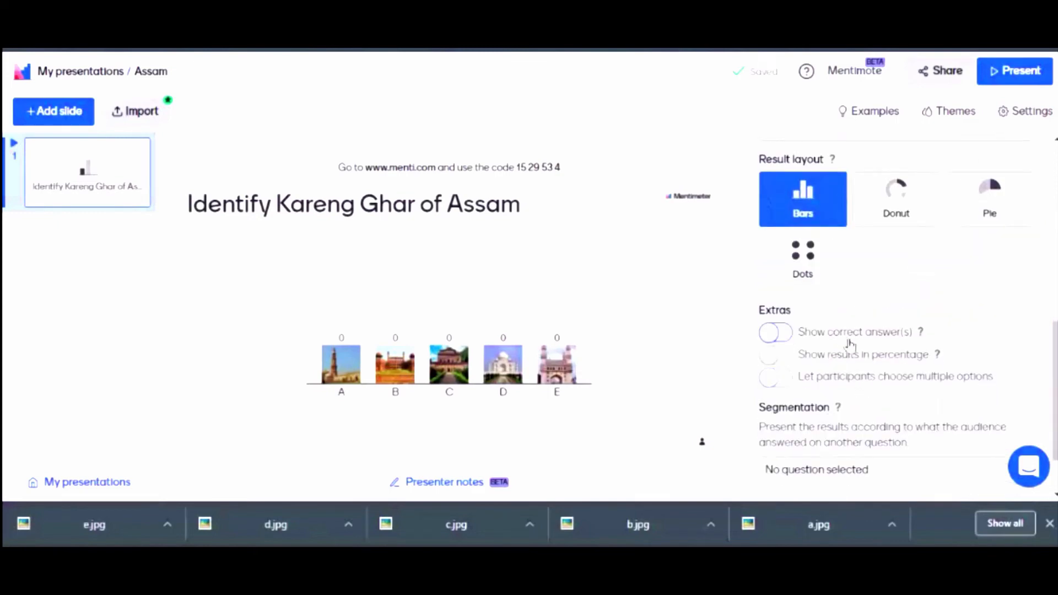
pyautogui.click(783, 335)
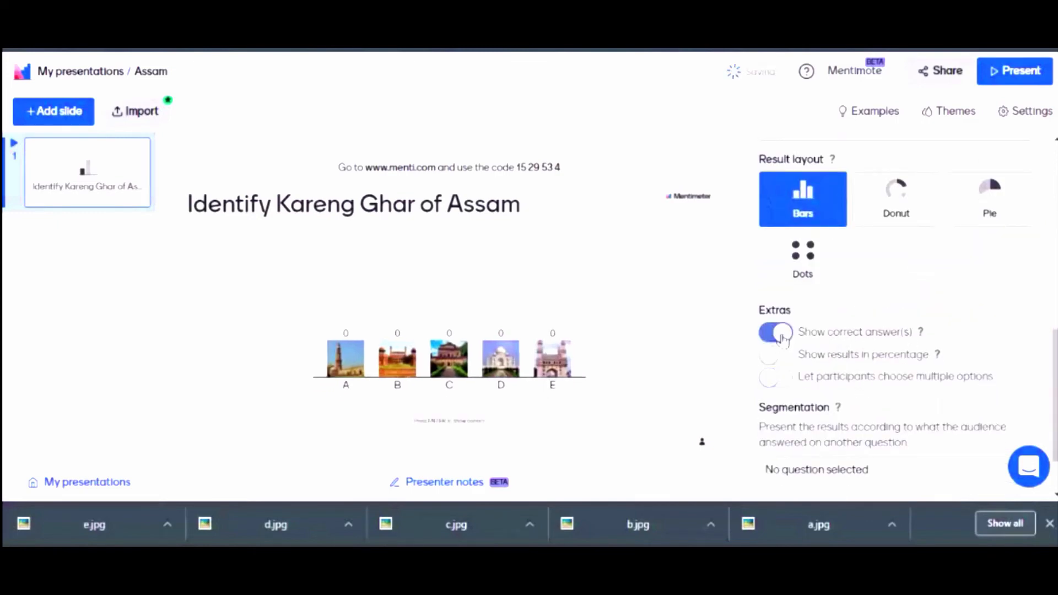
pyautogui.scroll(5, 874, 307)
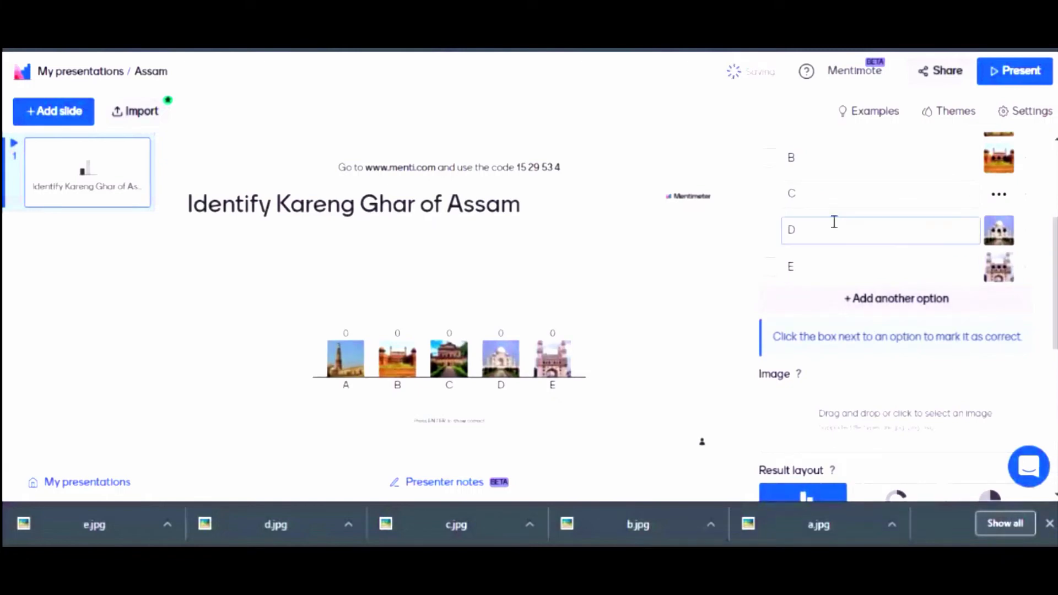
pyautogui.click(768, 195)
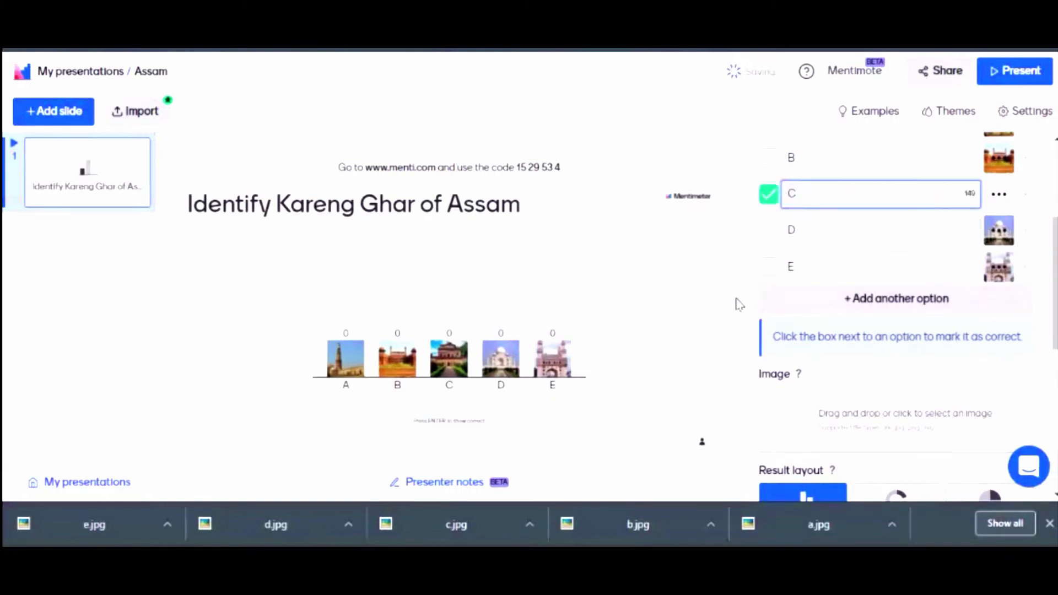
pyautogui.scroll(-5, 880, 378)
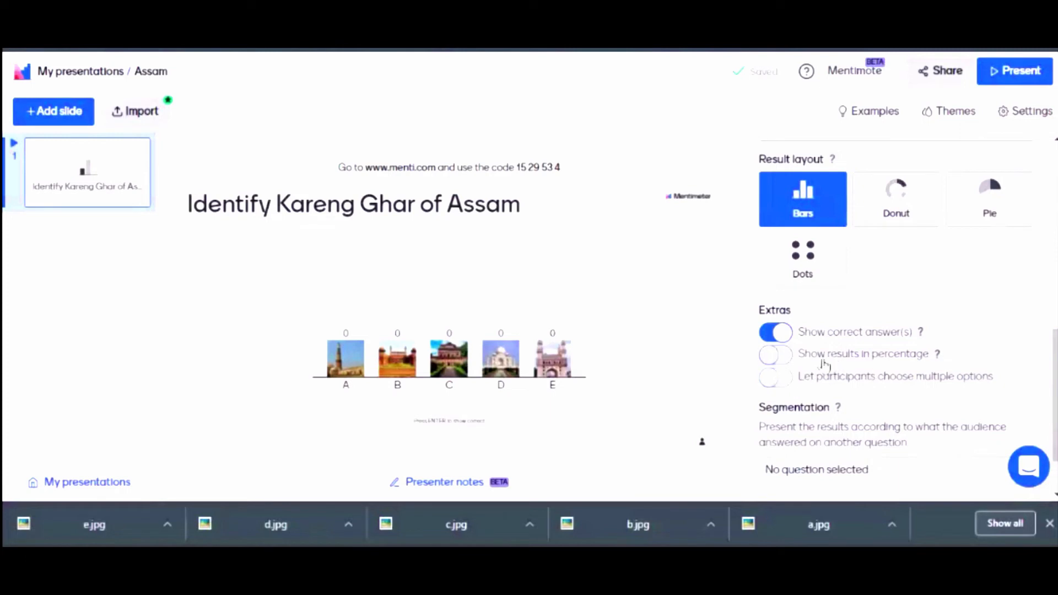
pyautogui.click(777, 357)
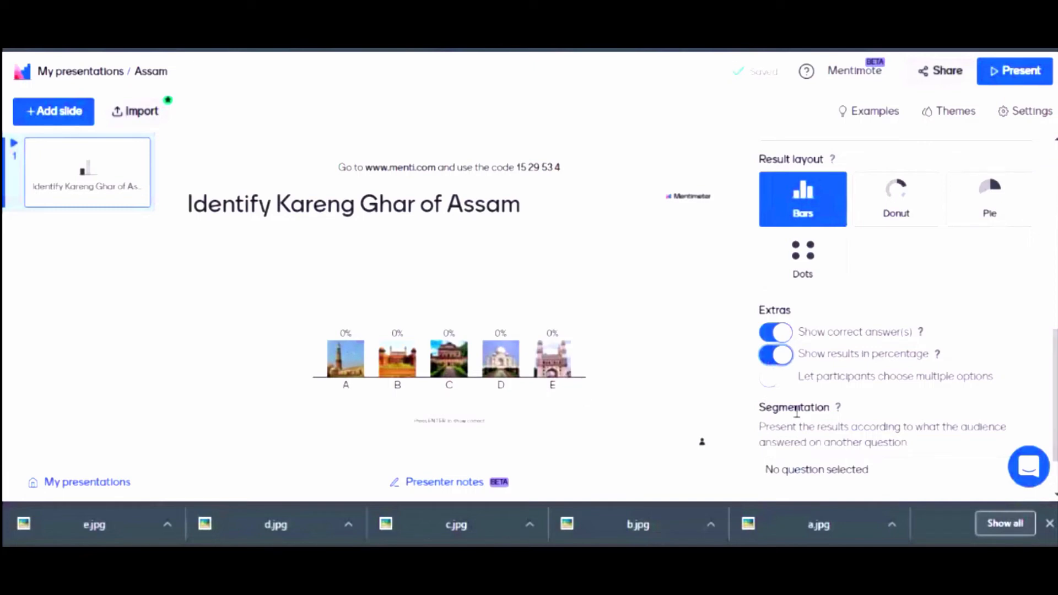
# Step: Hide the instructions bar on the Kareng Ghar question slide
pyautogui.scroll(8, 807, 359)
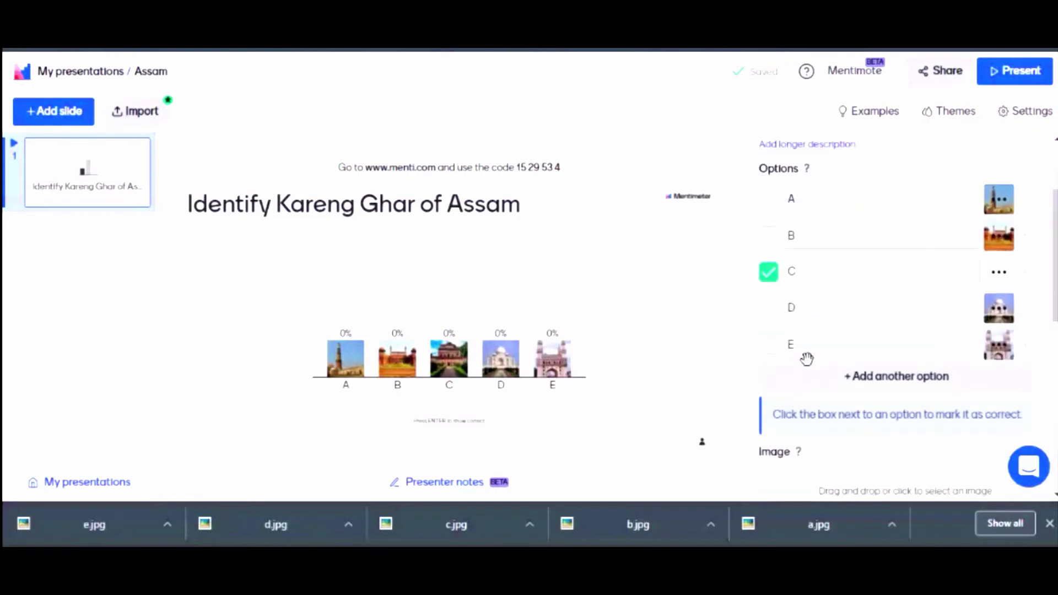
pyautogui.scroll(2, 807, 359)
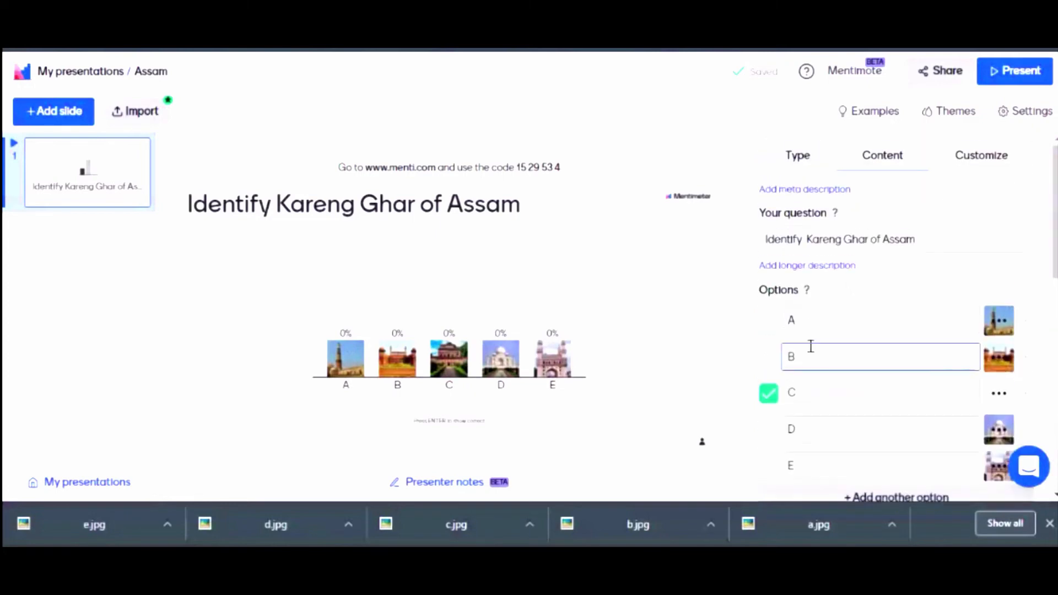
pyautogui.click(980, 158)
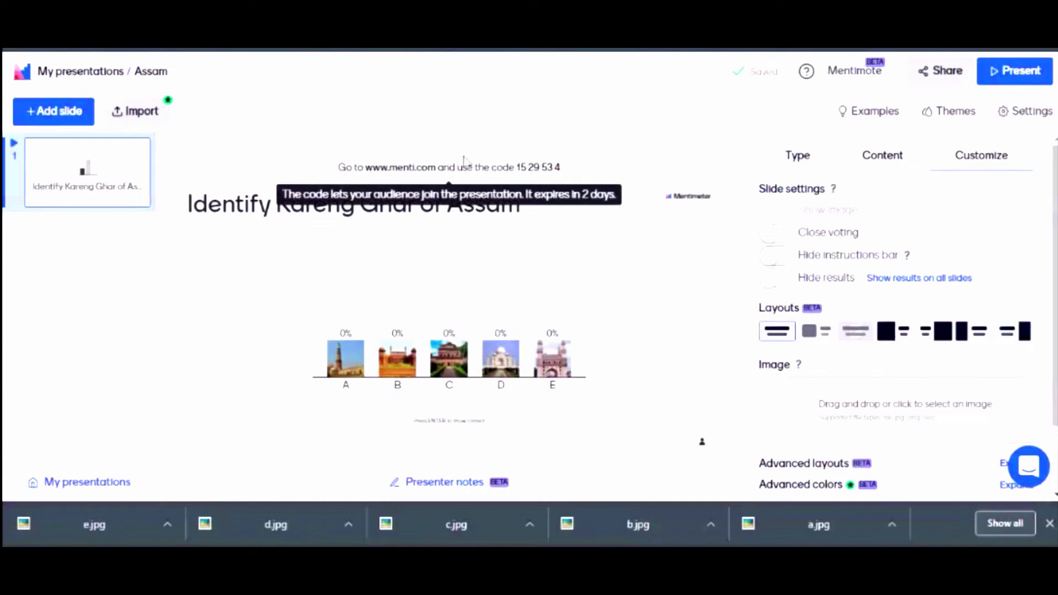
pyautogui.click(773, 255)
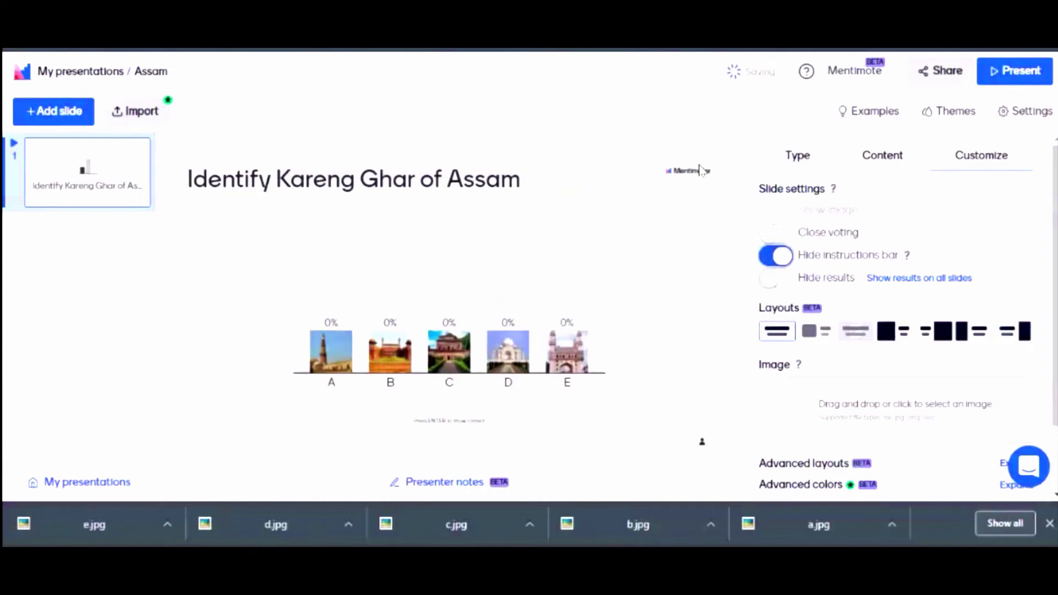
# Step: Try hiding the results and closing the voting on the slide, switching each setting back off
pyautogui.click(778, 283)
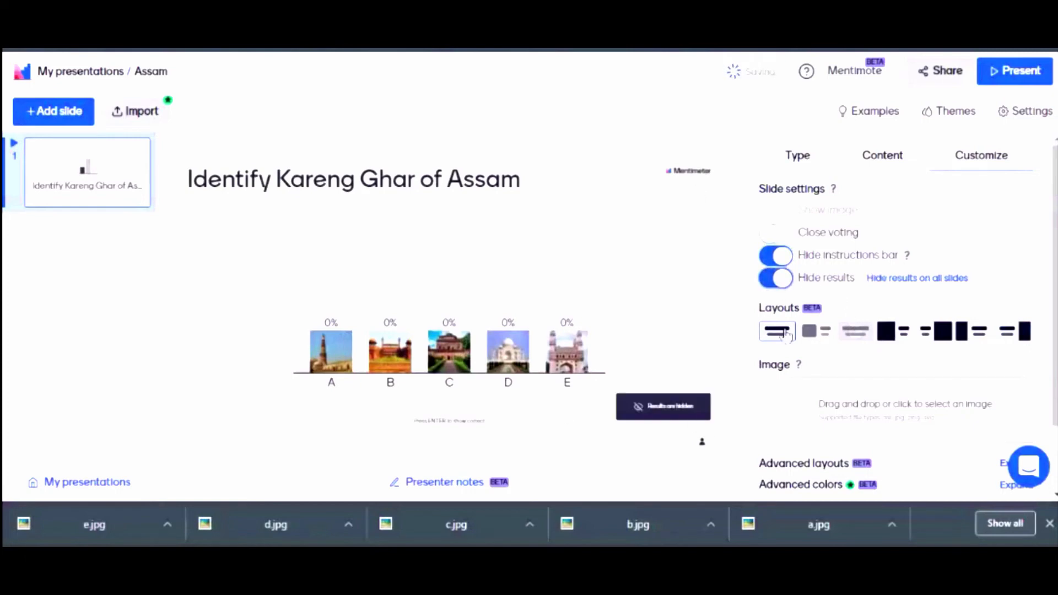
pyautogui.click(773, 279)
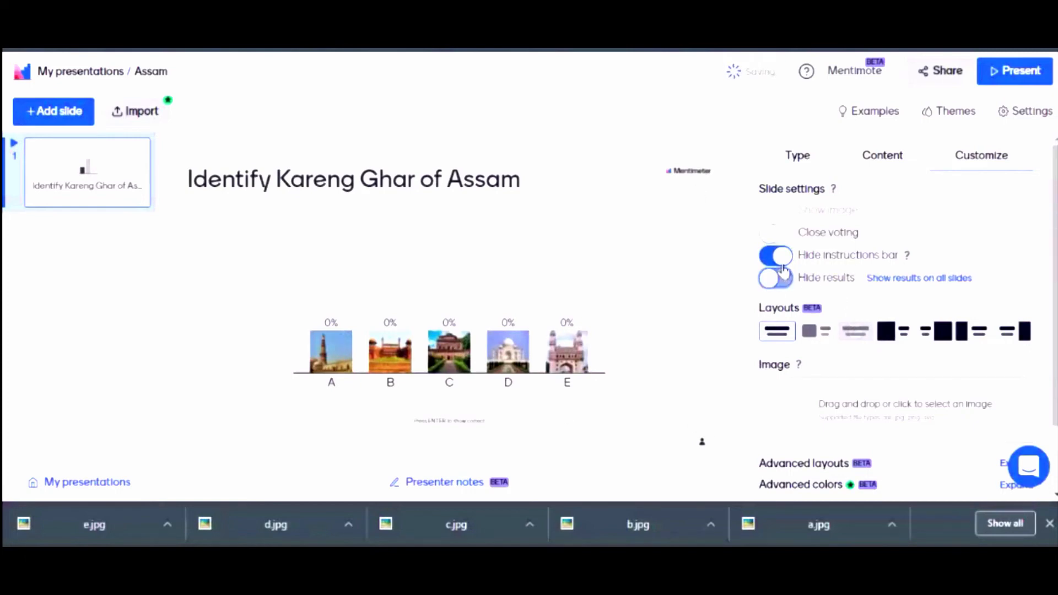
pyautogui.click(786, 237)
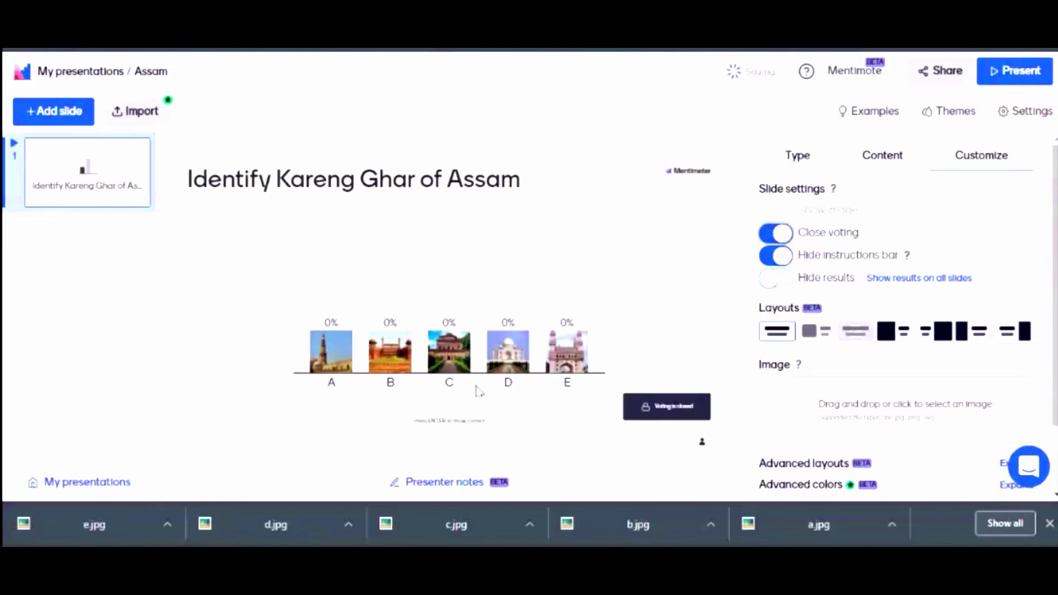
pyautogui.click(785, 241)
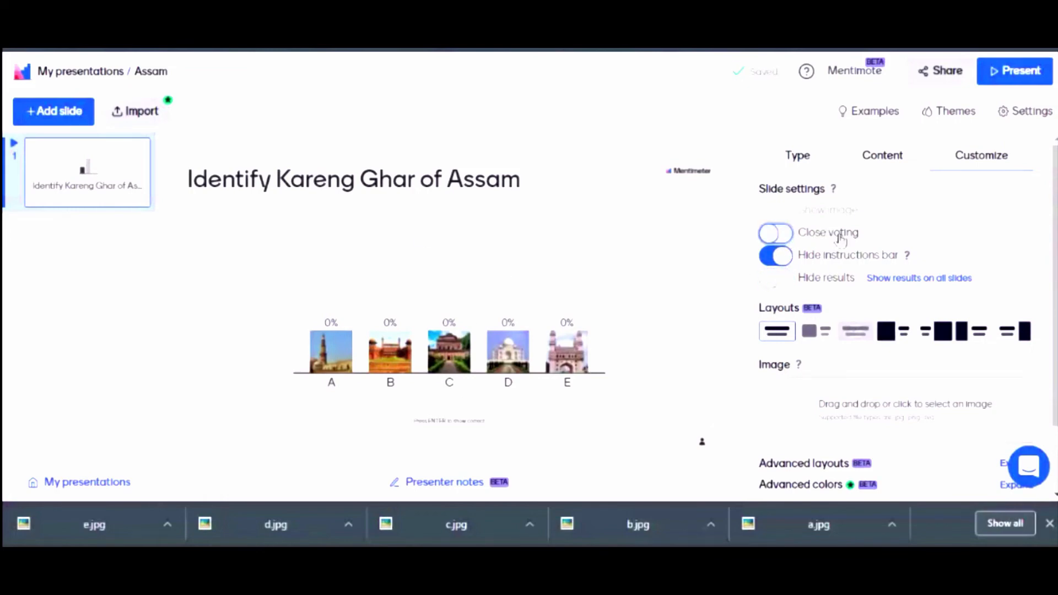
# Step: Copy the voting link from the presentation's sharing options and close the Share dialog
pyautogui.click(941, 70)
pyautogui.moveTo(384, 391); pyautogui.dragTo(391, 391)
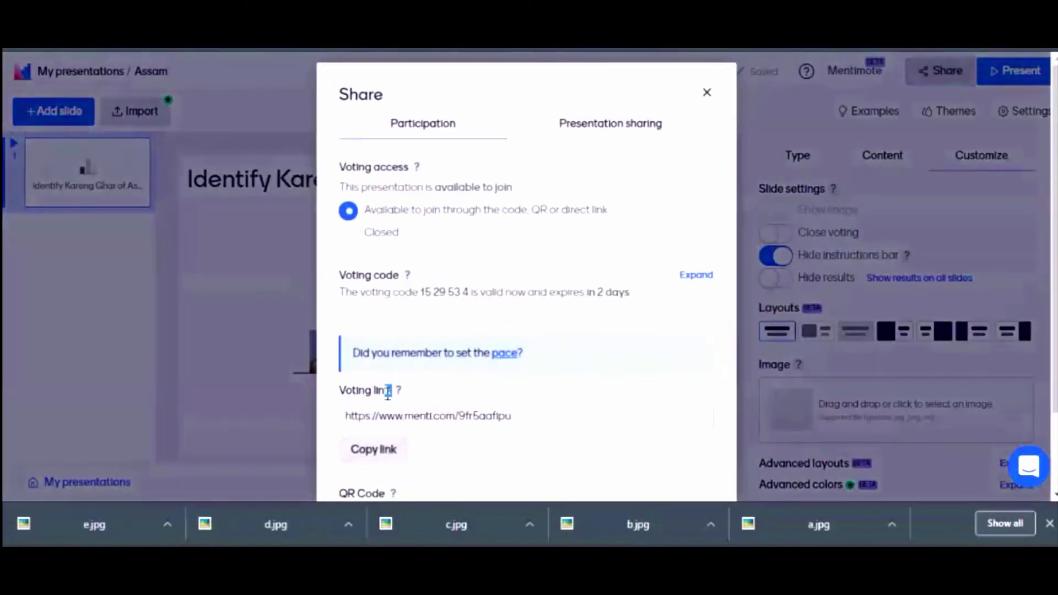
pyautogui.click(372, 449)
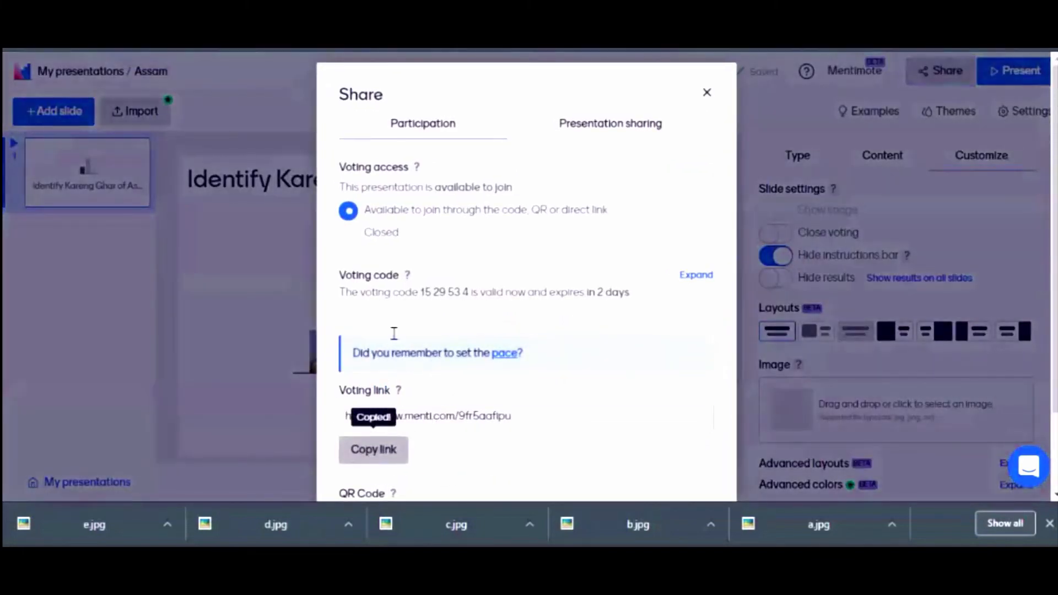
pyautogui.click(707, 93)
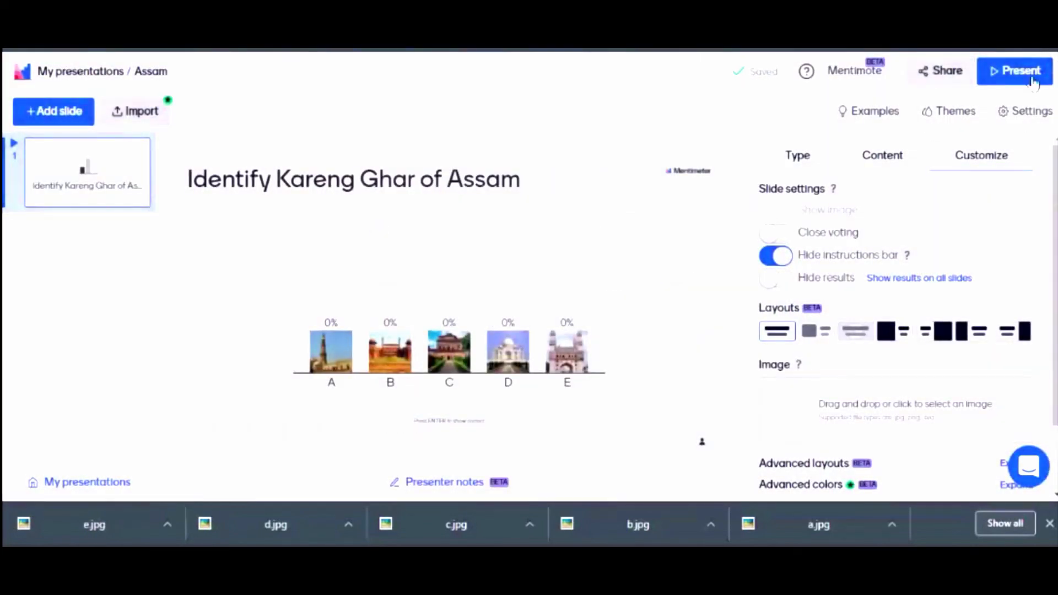
# Step: Present the question slide and switch its result display between percentages and vote counts
pyautogui.click(1033, 81)
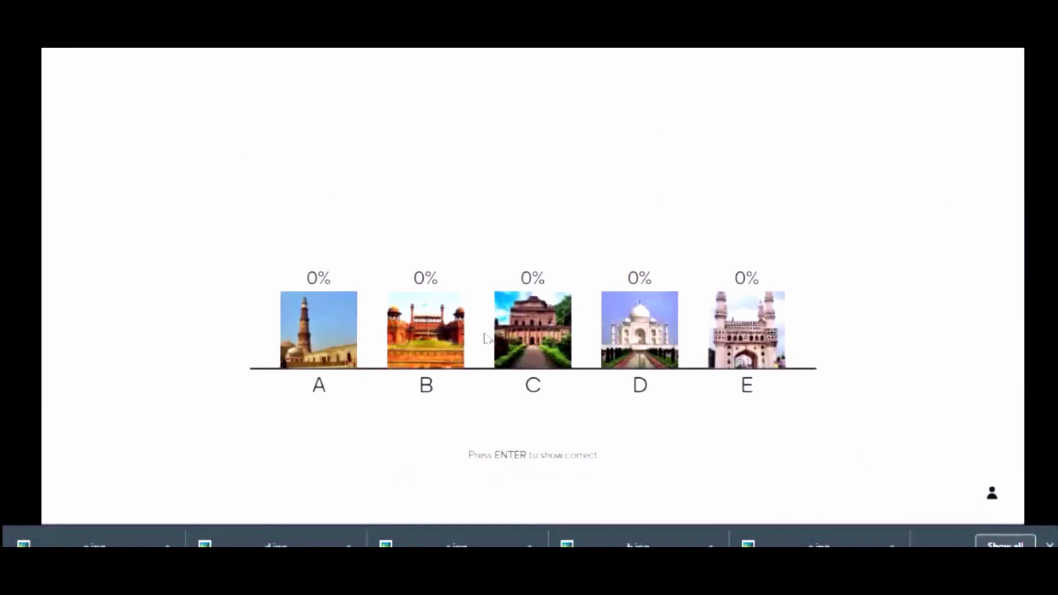
pyautogui.click(527, 340)
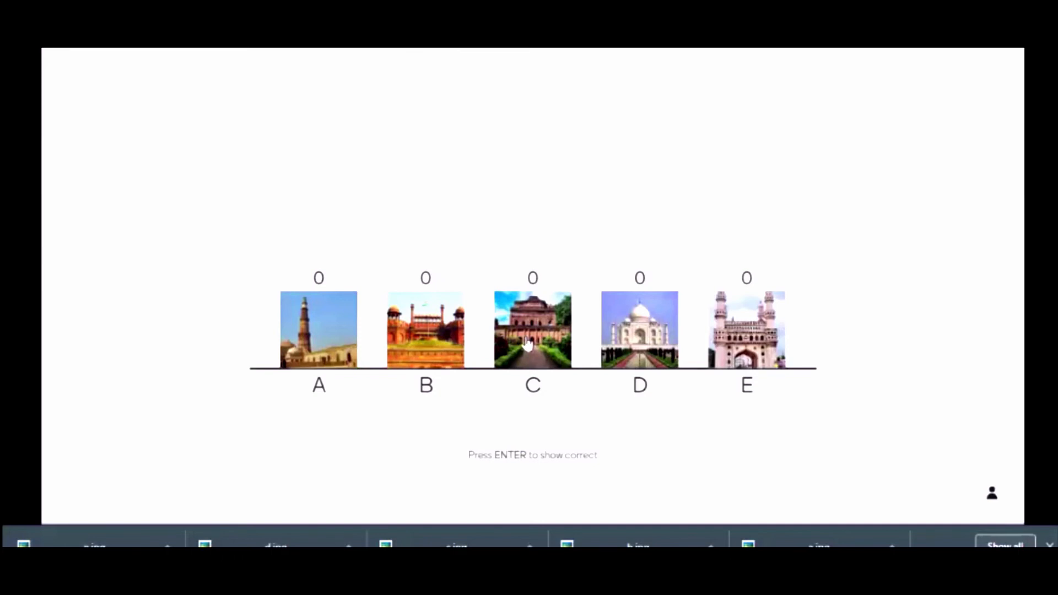
pyautogui.click(558, 331)
pyautogui.click(520, 331)
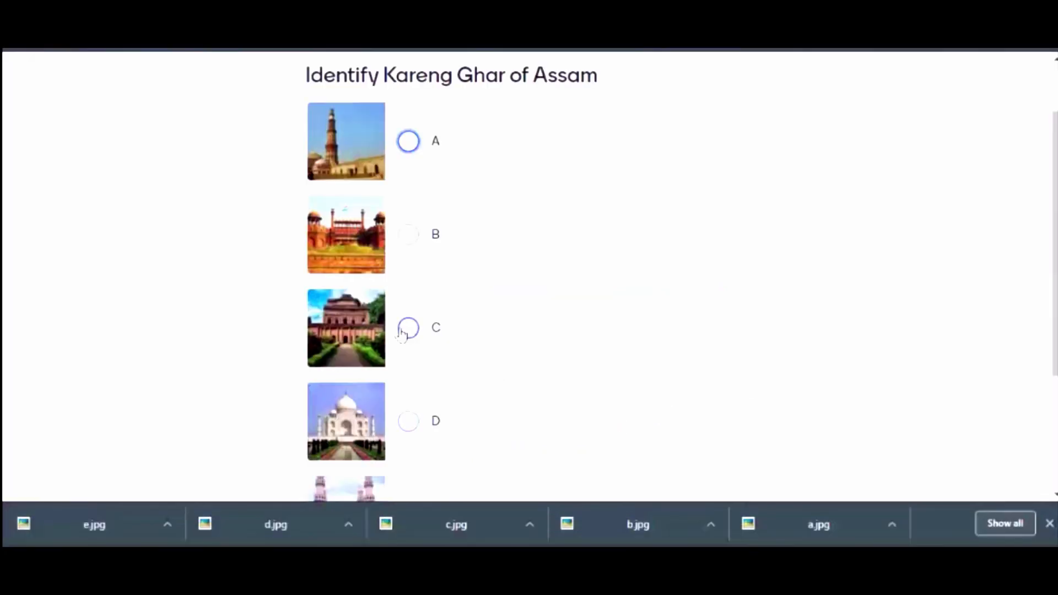
# Step: Answer the question with option C on the participant voting page and submit the vote
pyautogui.click(406, 332)
pyautogui.scroll(-3, 259, 348)
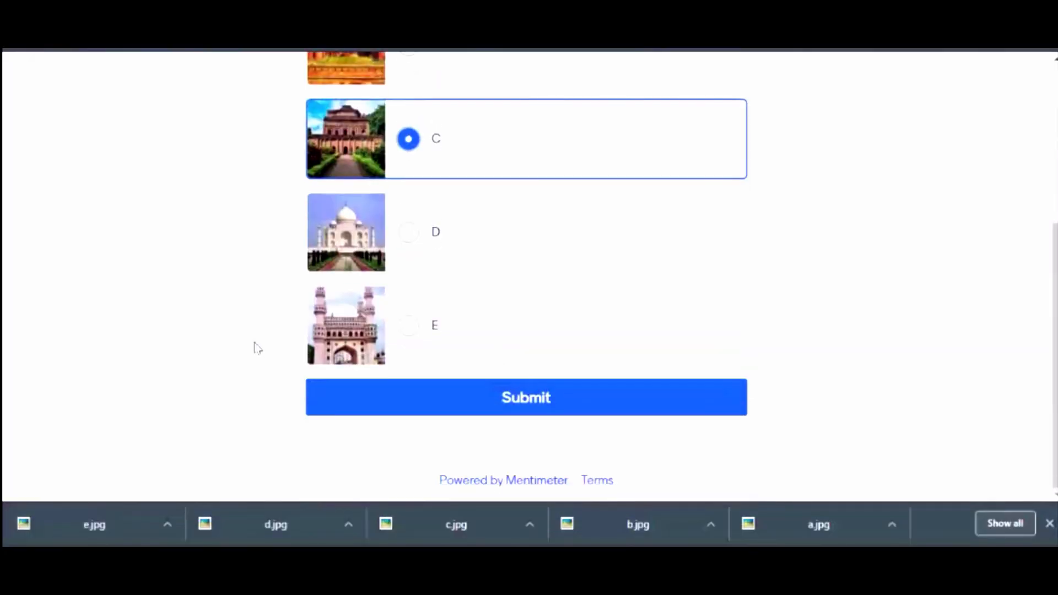
pyautogui.click(525, 396)
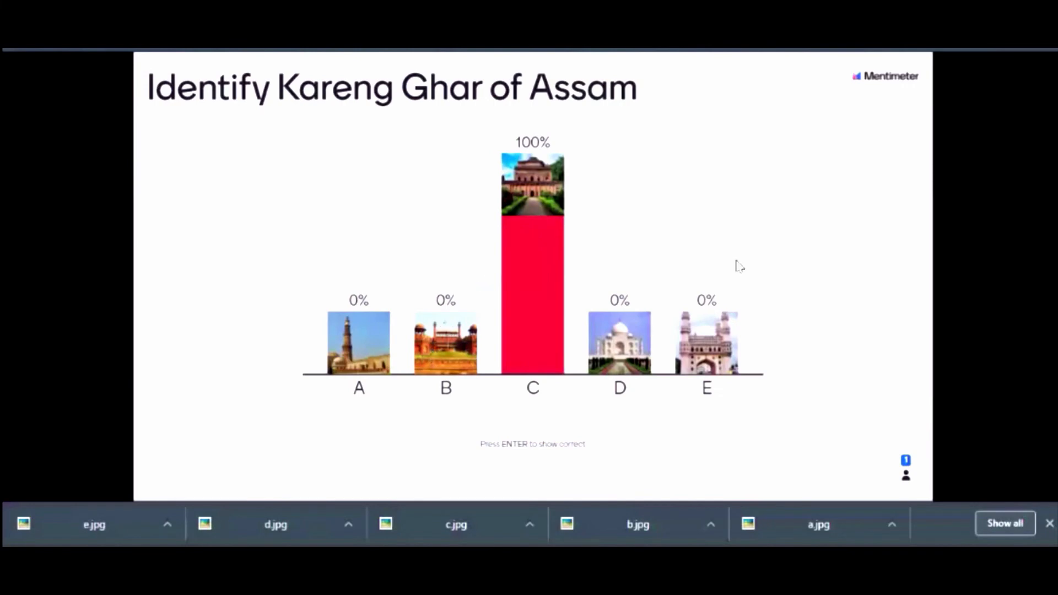
# Step: Exit the presentation view and reset the results of the Kareng Ghar question
pyautogui.click(1049, 523)
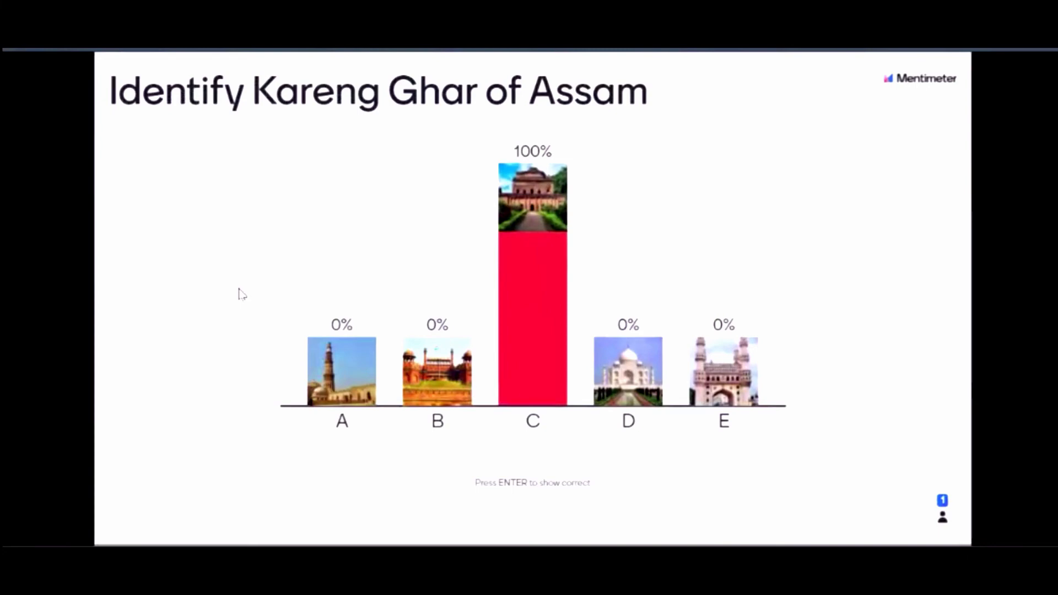
pyautogui.press('Escape')
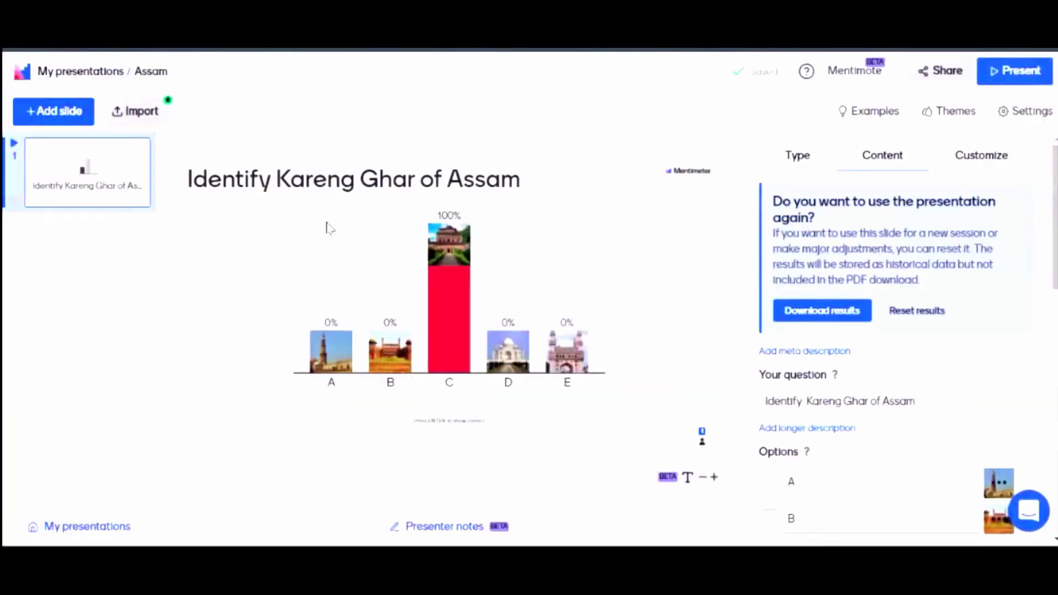
pyautogui.click(917, 311)
pyautogui.click(765, 379)
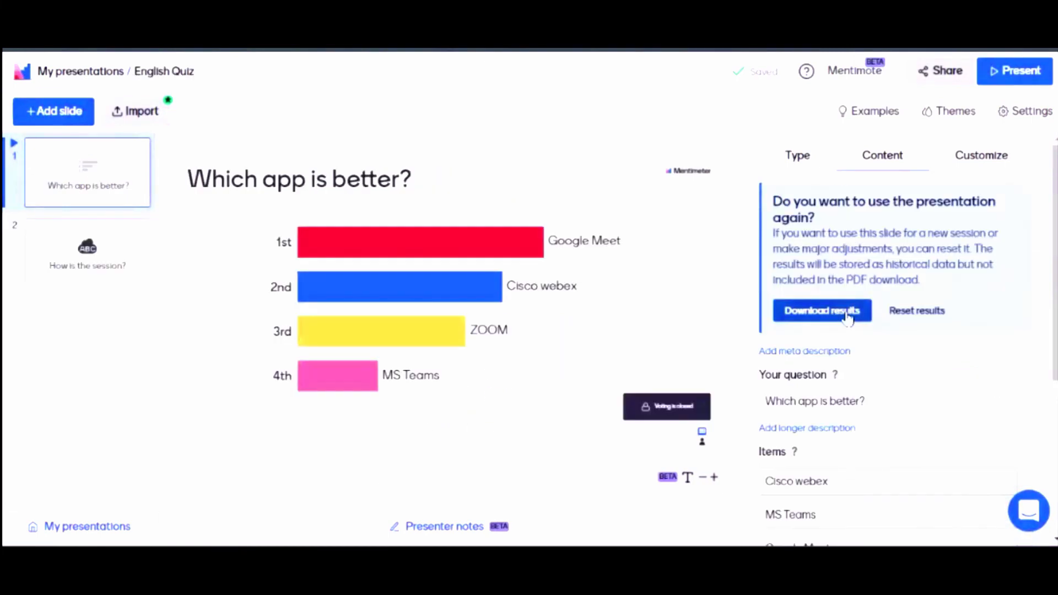
# Step: Open the English Quiz results downloads and download the high-resolution screenshot of the "Which app is better?" slide
pyautogui.click(815, 313)
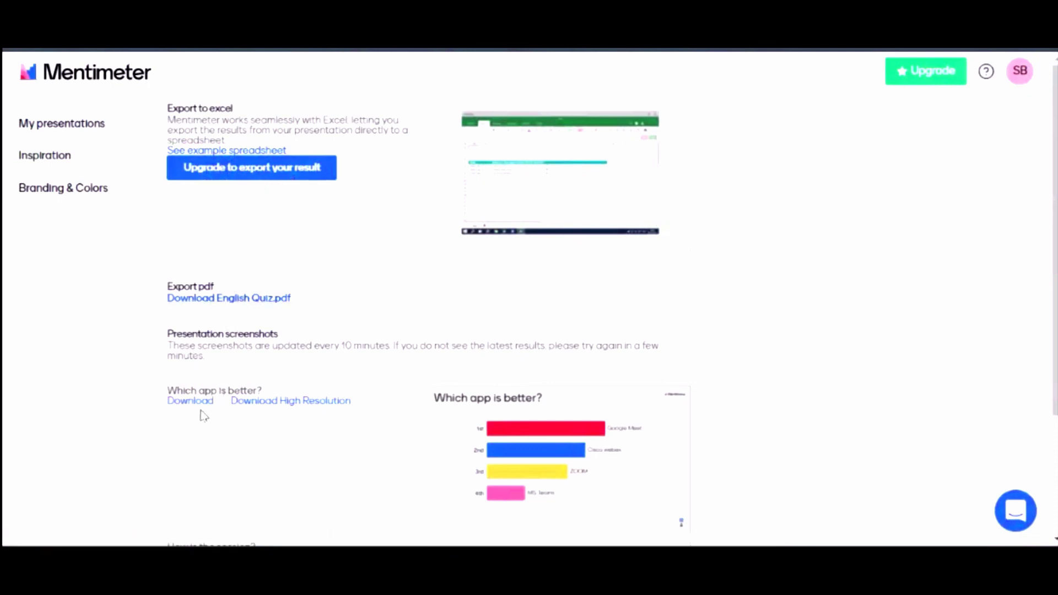
pyautogui.click(302, 407)
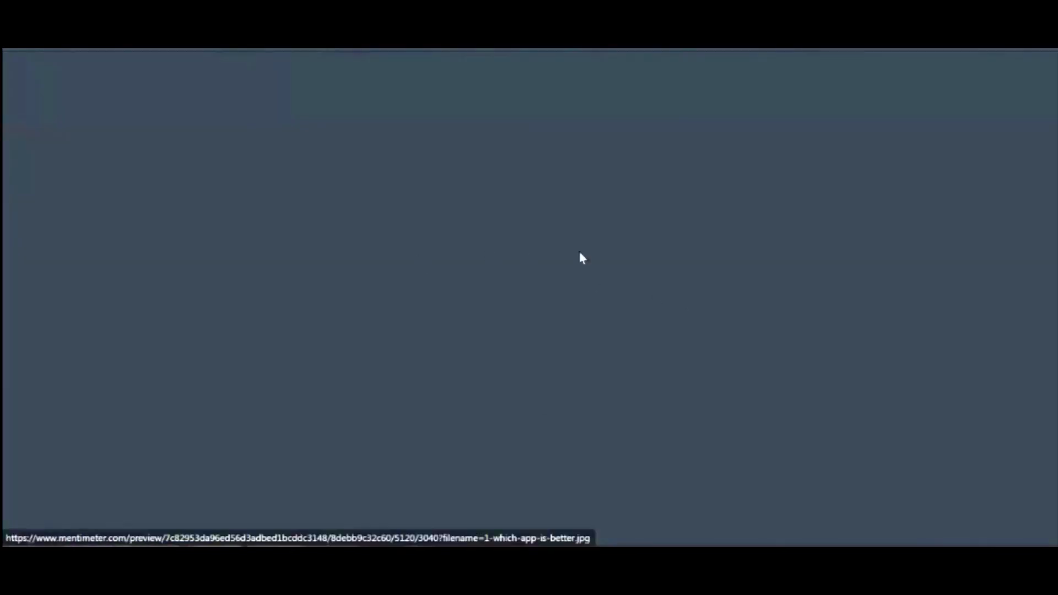
# Step: Look through the remaining downloadable slide screenshots and open the account upgrade page
pyautogui.scroll(-3, 237, 414)
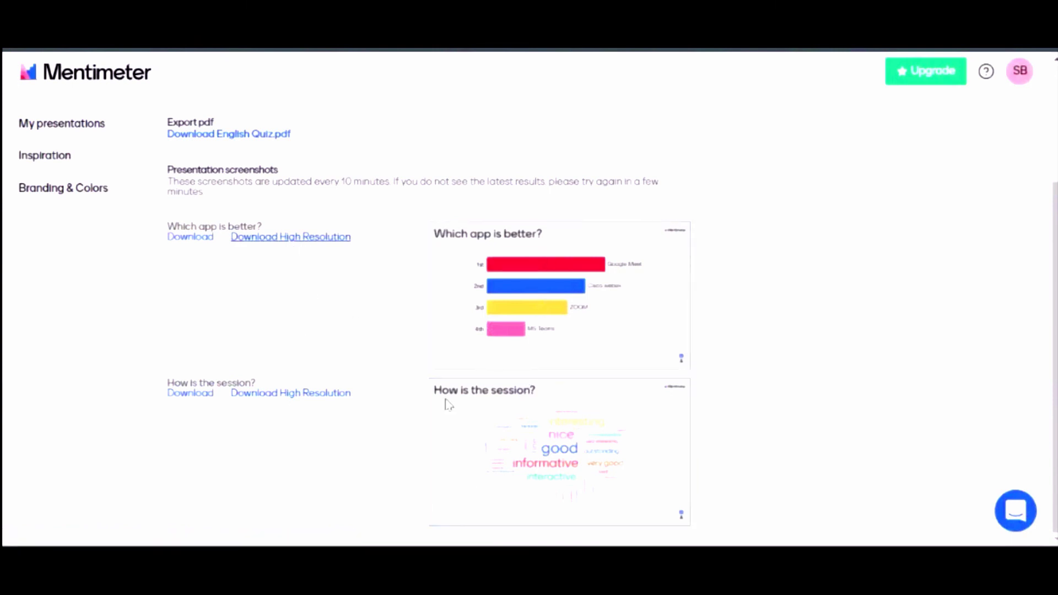
pyautogui.scroll(3, 448, 405)
pyautogui.click(940, 80)
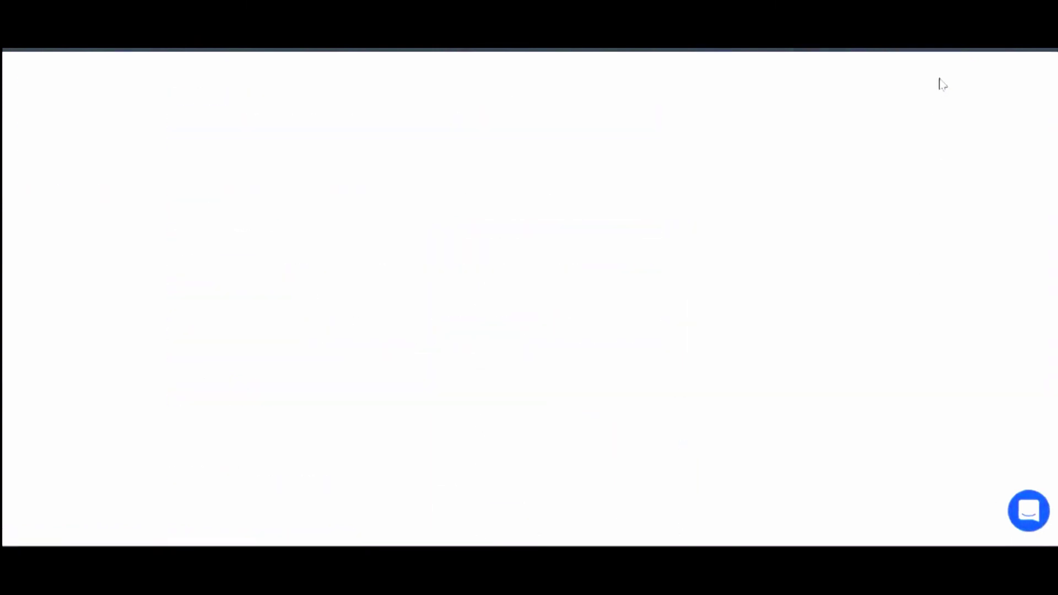